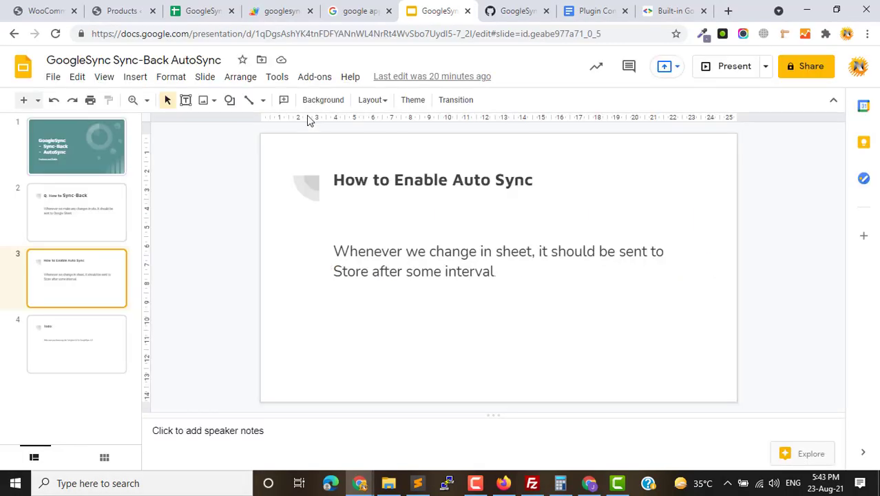
Step: Close the Apps Script executions page and reopen the script editor from the GoogleSyncV4 (PPOM) spreadsheet, continuing with the preselected account
{"action": "left_click", "coordinate": [59, 215]}
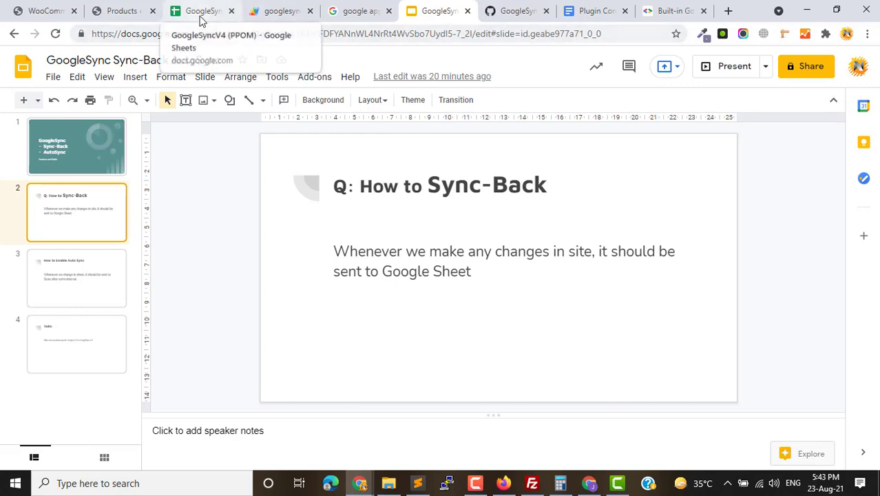
{"action": "left_click", "coordinate": [279, 16]}
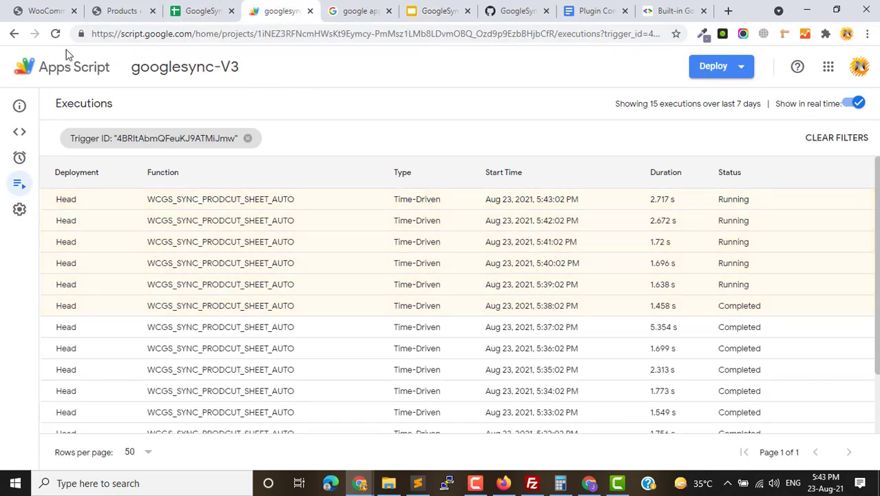
{"action": "left_click", "coordinate": [208, 11]}
{"action": "left_click", "coordinate": [309, 11]}
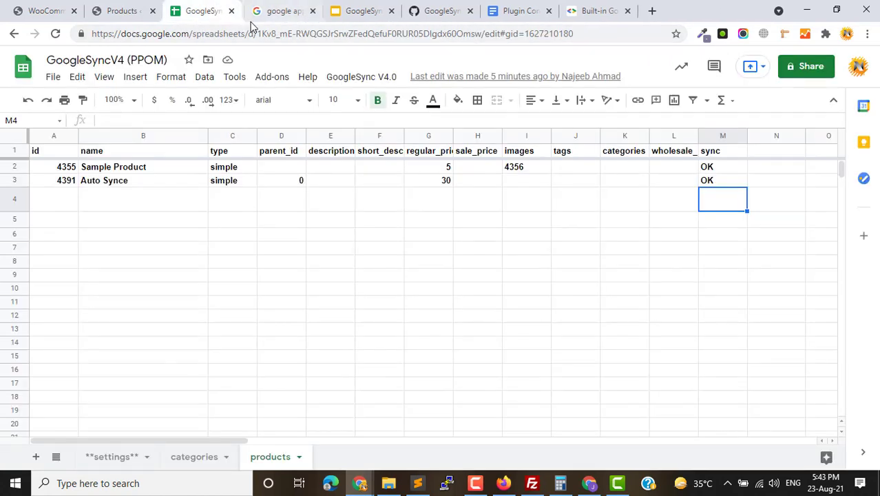
{"action": "left_click", "coordinate": [236, 79]}
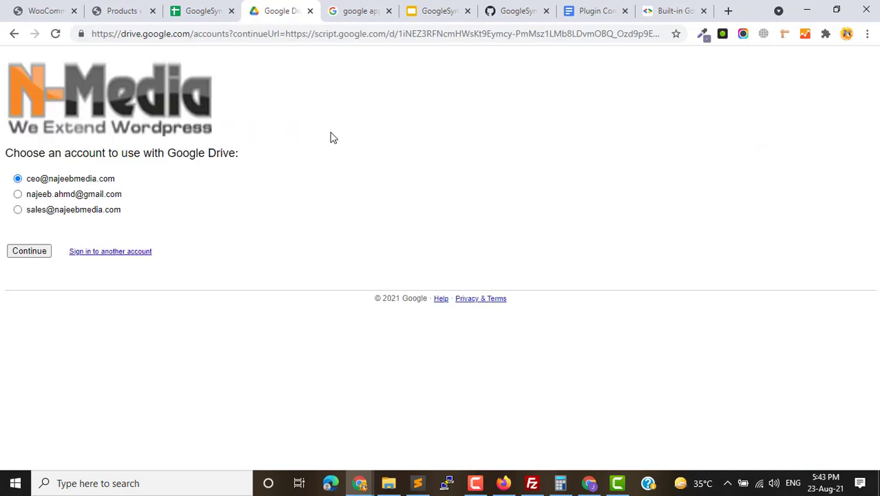
{"action": "left_click", "coordinate": [36, 257]}
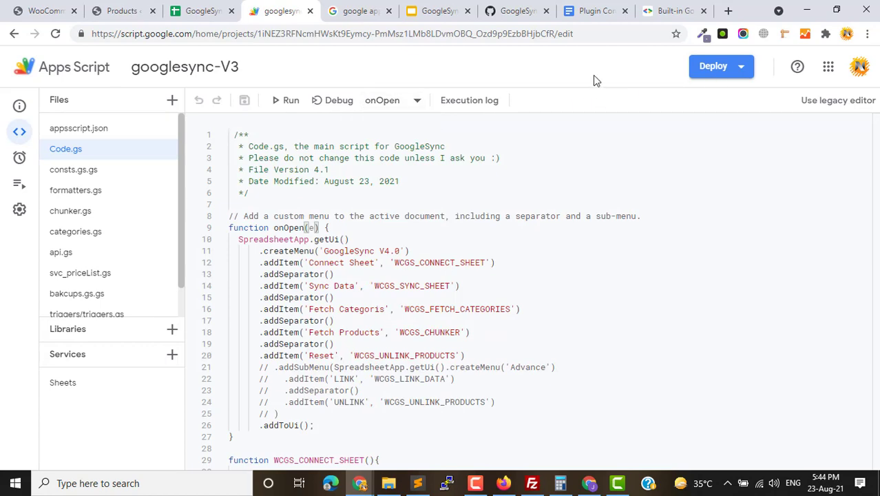
Step: Create a new web app deployment described as "My New Dev", executing as Me with access for Anyone
{"action": "left_click", "coordinate": [733, 78]}
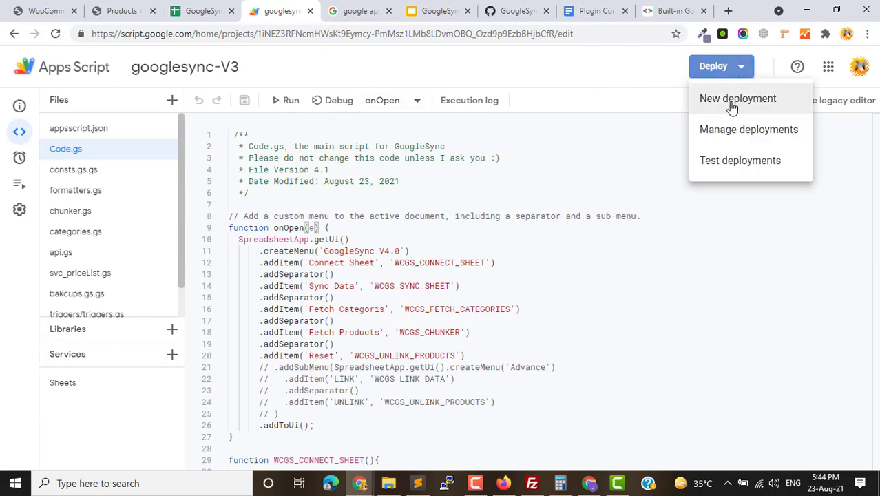
{"action": "left_click", "coordinate": [730, 100]}
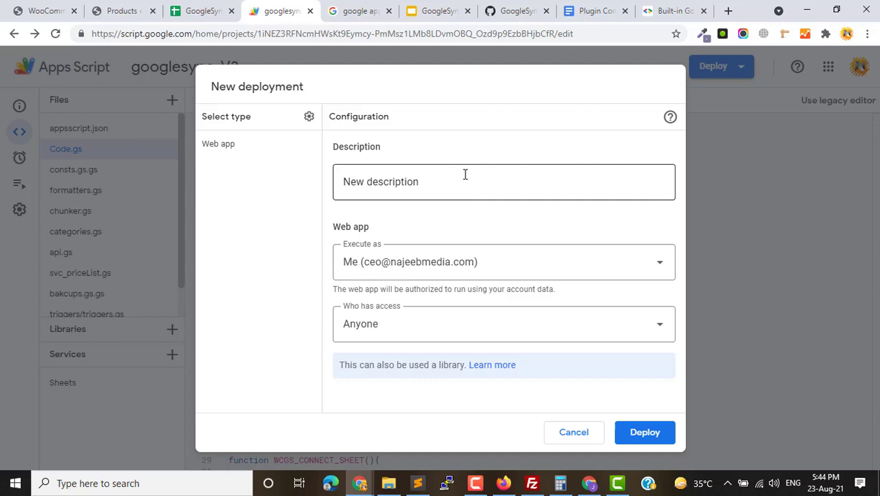
{"action": "left_click", "coordinate": [465, 175]}
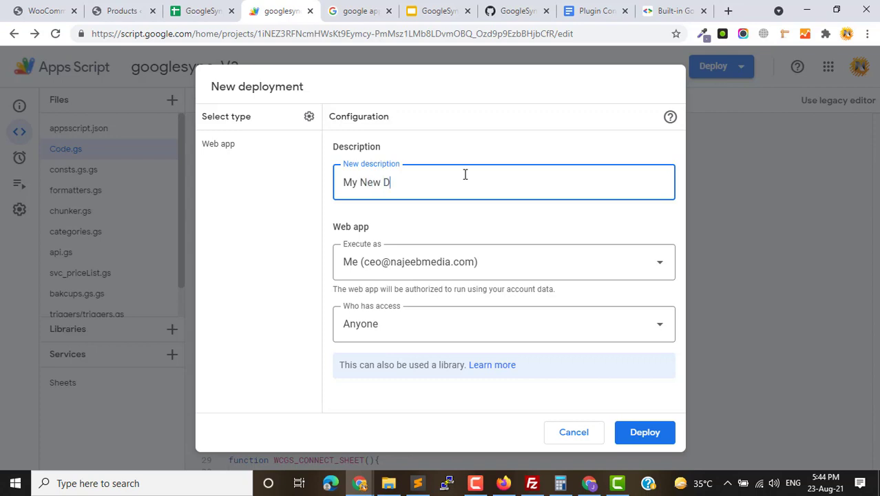
{"action": "left_click", "coordinate": [434, 265]}
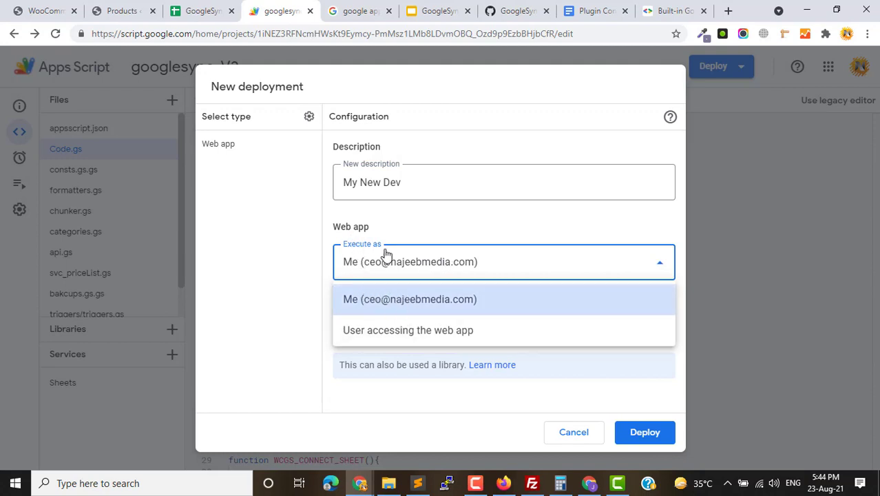
{"action": "left_click", "coordinate": [380, 299]}
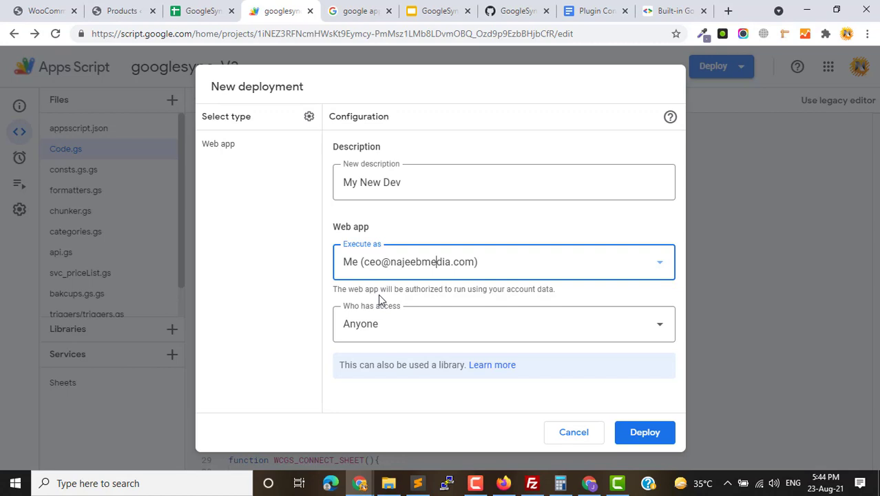
{"action": "left_click", "coordinate": [389, 324]}
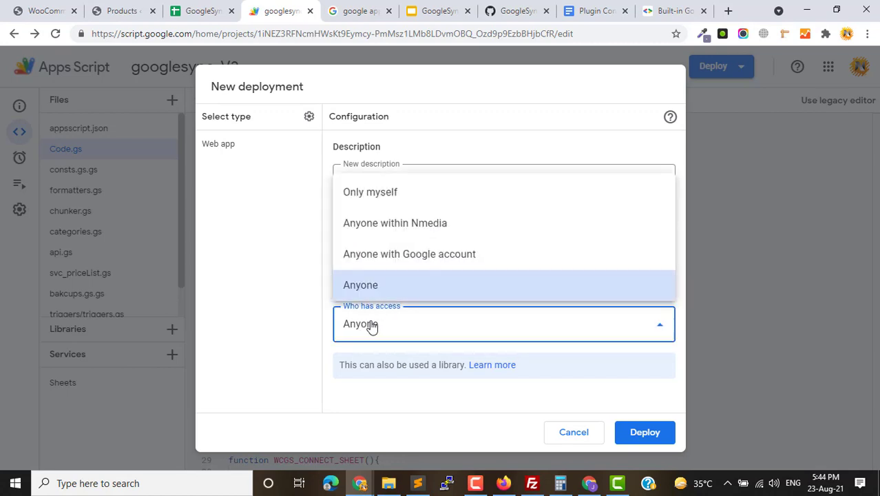
{"action": "left_click", "coordinate": [378, 293]}
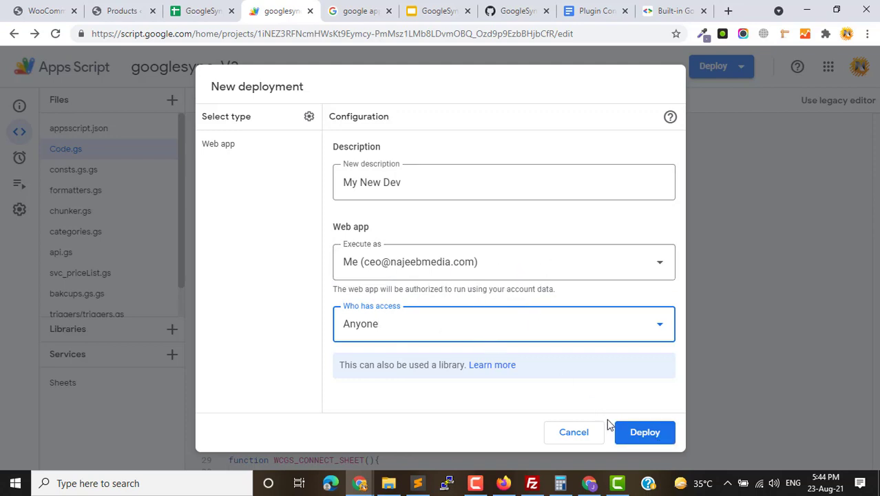
{"action": "left_click", "coordinate": [647, 434]}
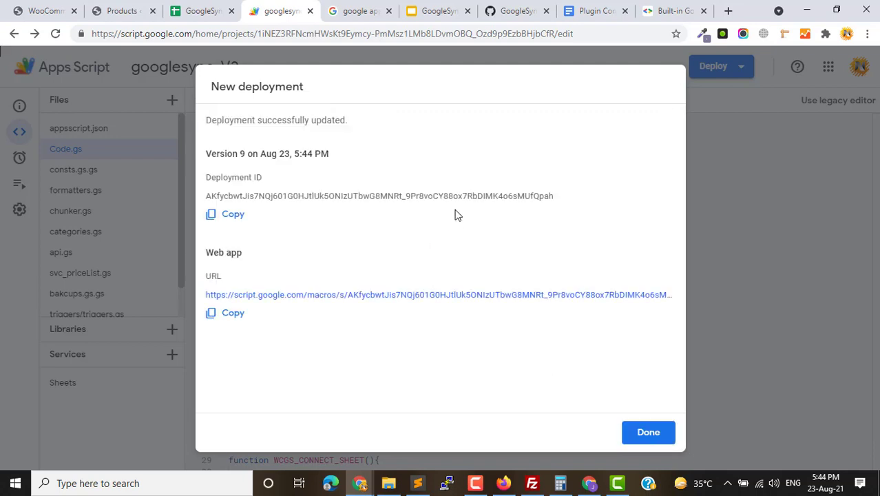
Step: Copy the deployed web app's URL and close the deployment dialog
{"action": "left_click", "coordinate": [218, 312]}
{"action": "left_click", "coordinate": [236, 319]}
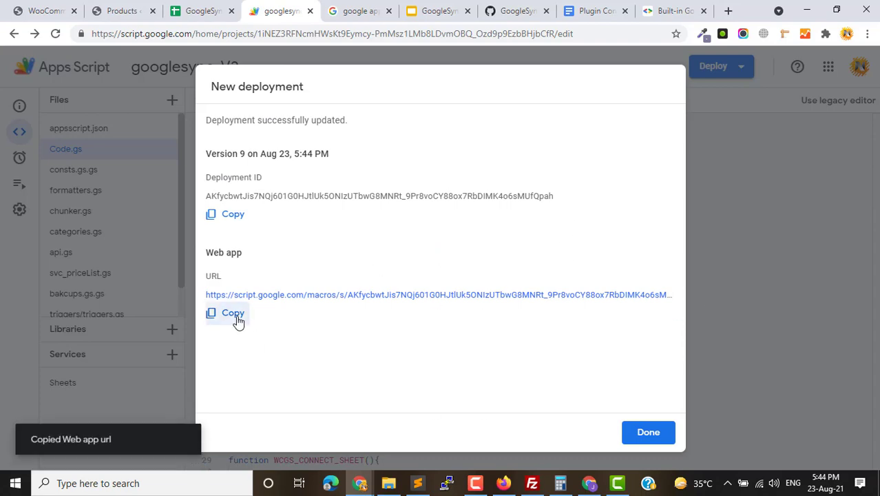
{"action": "left_click", "coordinate": [646, 434]}
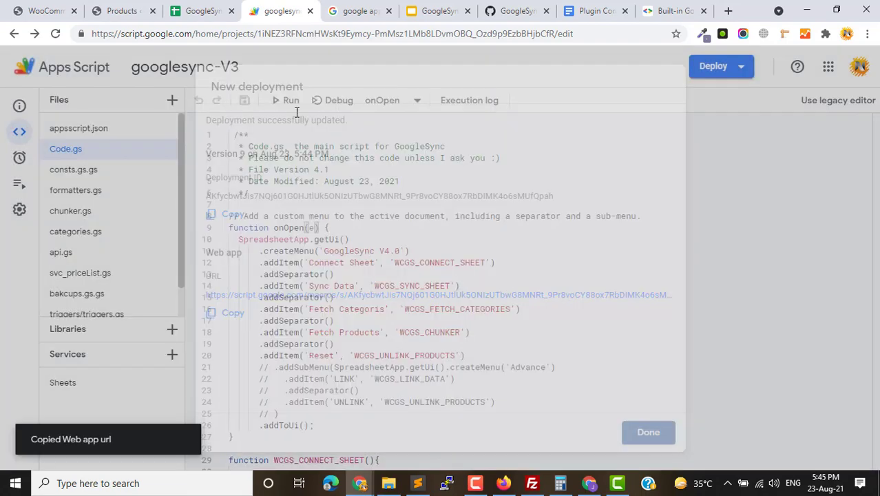
Step: Locate the GoogleSync WebApp URL field in the WooCommerce Google Sync settings and select its entire content
{"action": "left_click", "coordinate": [43, 12]}
{"action": "scroll", "coordinate": [662, 210], "scroll_direction": "down", "scroll_amount": 10}
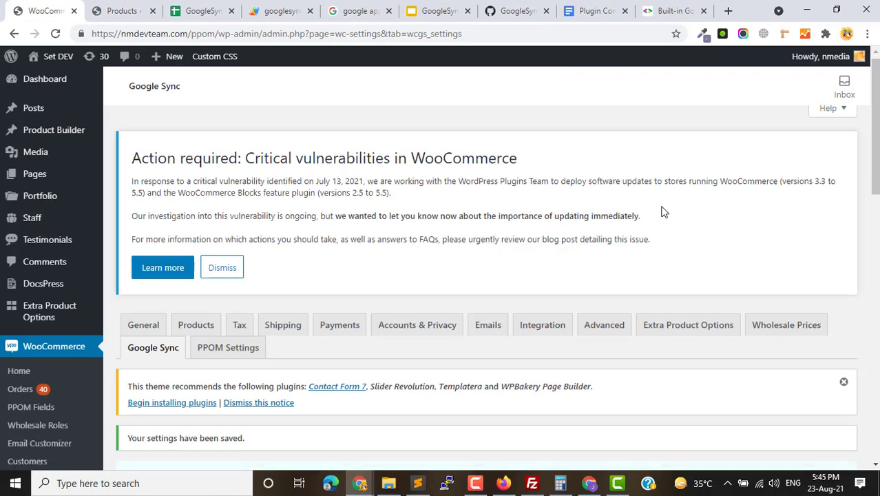
{"action": "scroll", "coordinate": [440, 268], "scroll_direction": "up", "scroll_amount": 4}
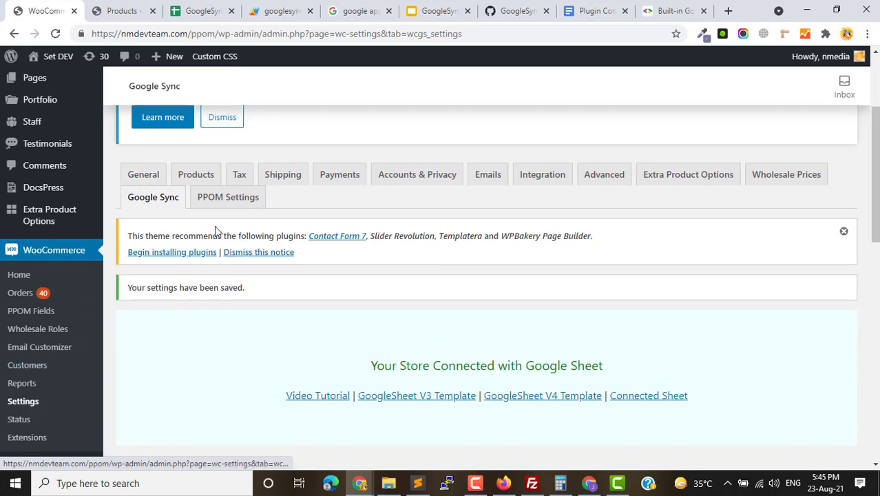
{"action": "scroll", "coordinate": [219, 232], "scroll_direction": "down", "scroll_amount": 5}
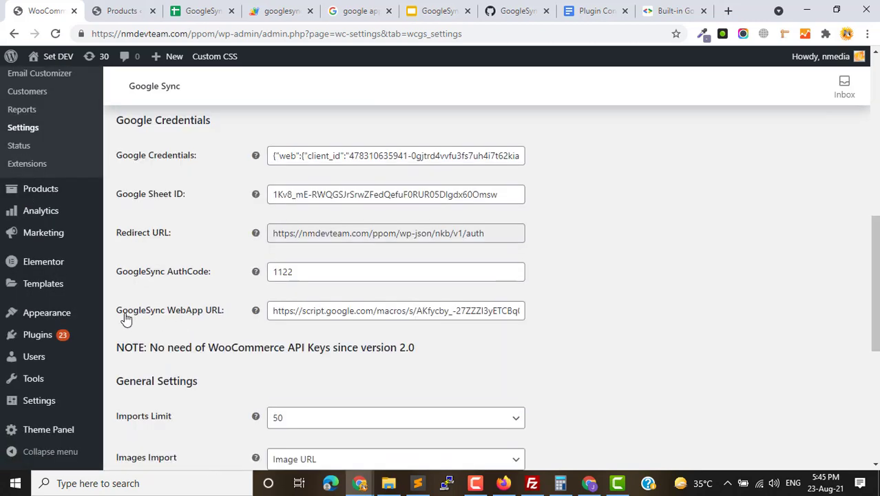
{"action": "left_click", "coordinate": [368, 315]}
{"action": "double_click", "coordinate": [429, 317]}
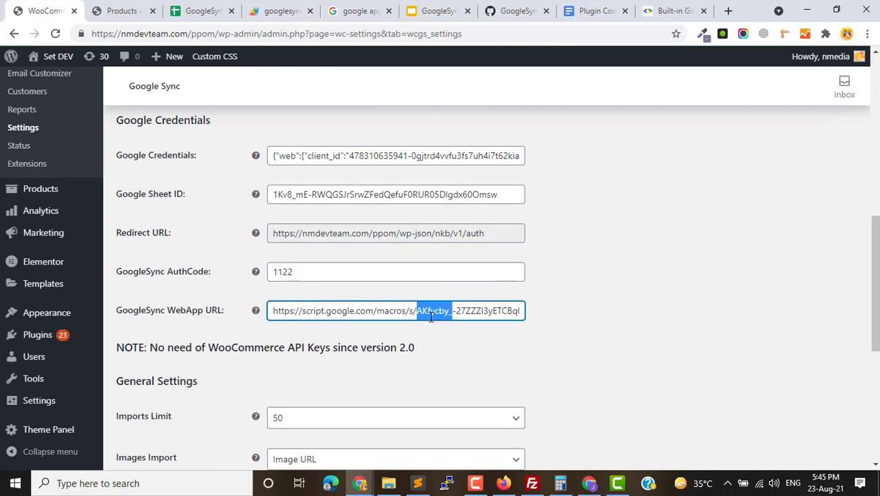
{"action": "key", "text": "ctrl+a"}
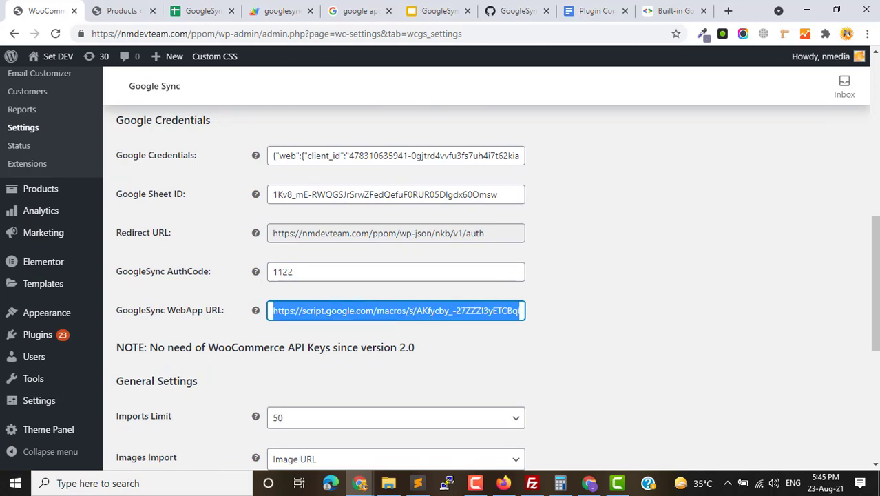
{"action": "scroll", "coordinate": [348, 113], "scroll_direction": "down", "scroll_amount": 4}
{"action": "scroll", "coordinate": [348, 114], "scroll_direction": "up", "scroll_amount": 3}
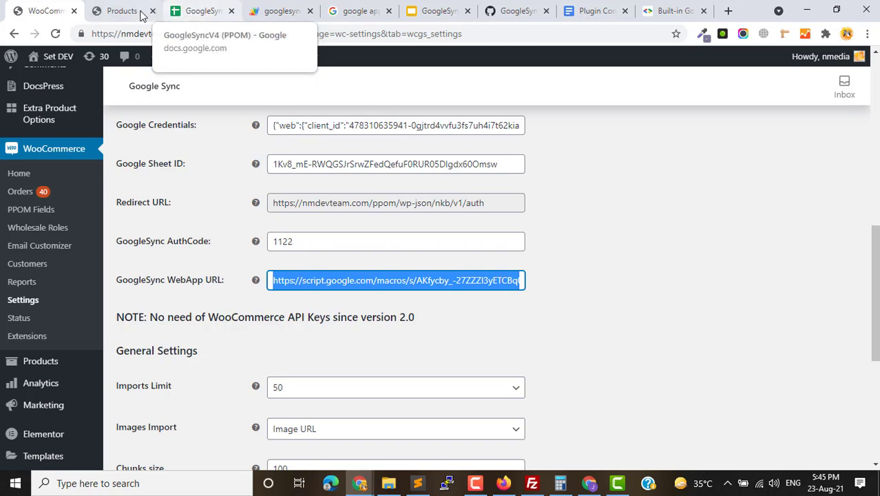
Step: Open the Auto Synce product for editing in WooCommerce and look at its row in the products sheet
{"action": "left_click", "coordinate": [132, 15]}
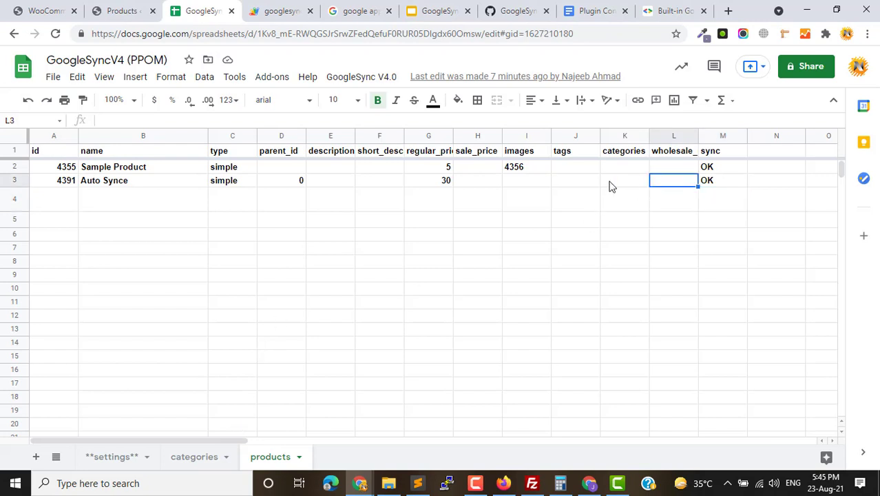
{"action": "left_click", "coordinate": [124, 11]}
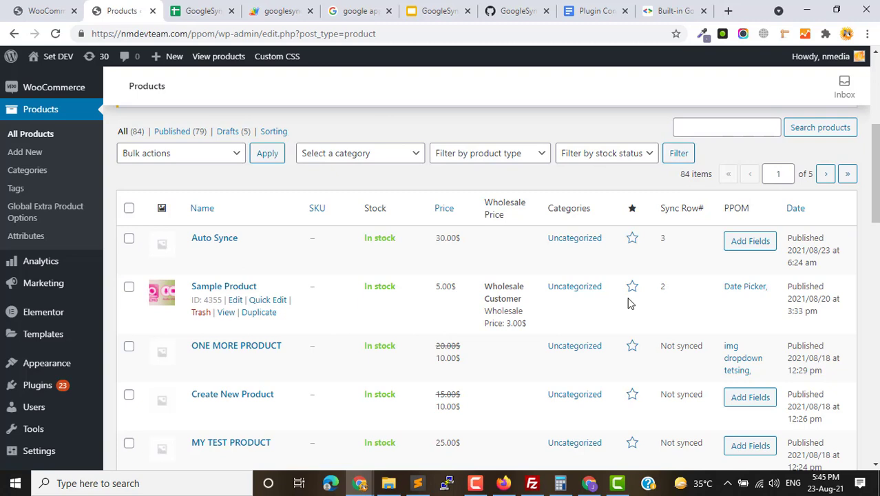
{"action": "mouse_move", "coordinate": [875, 203]}
{"action": "left_mouse_down"}
{"action": "mouse_move", "coordinate": [876, 222]}
{"action": "mouse_move", "coordinate": [876, 204]}
{"action": "left_mouse_up"}
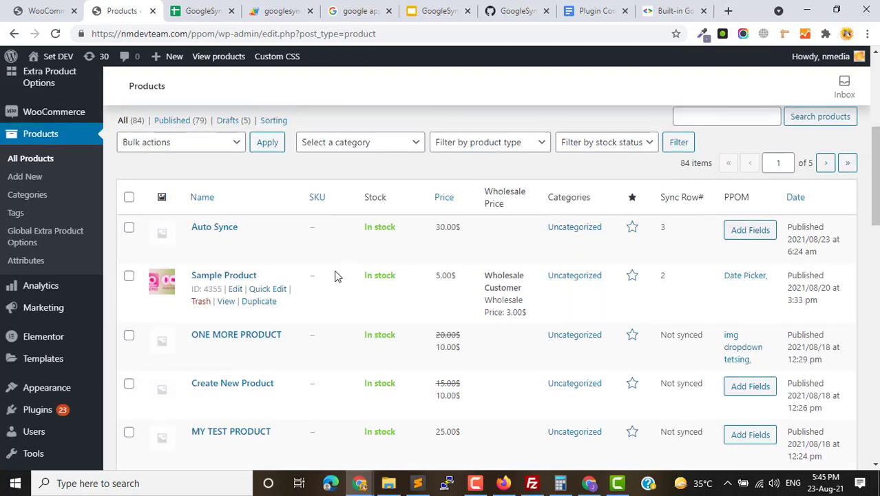
{"action": "left_click", "coordinate": [194, 232]}
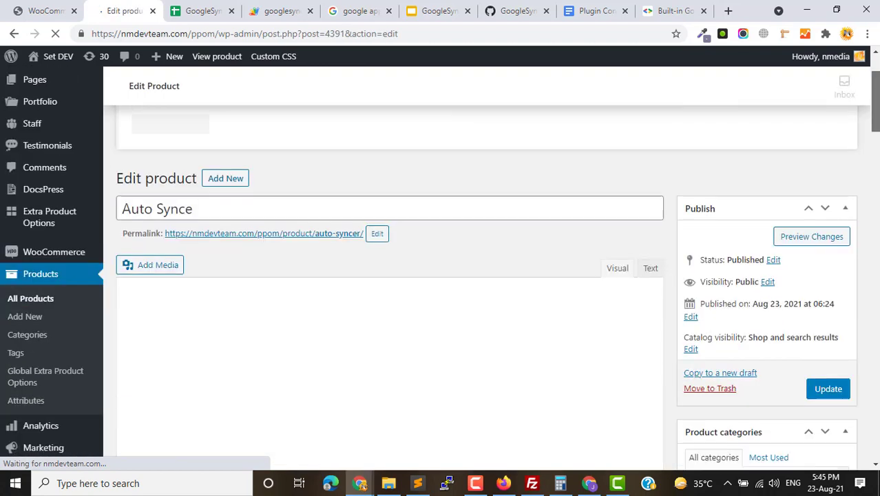
{"action": "scroll", "coordinate": [482, 275], "scroll_direction": "down", "scroll_amount": 3}
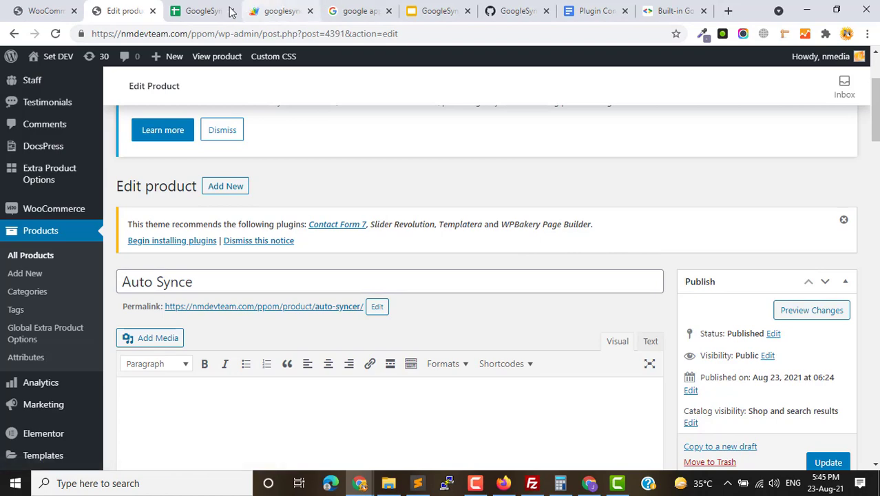
{"action": "left_click", "coordinate": [224, 11]}
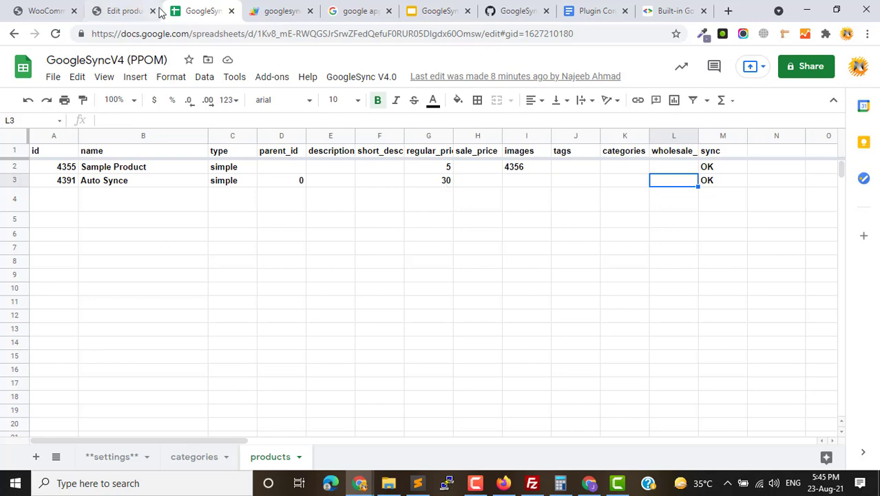
Step: Assign the Auto Synce product to the Select Input category in addition to Uncategorized
{"action": "left_click", "coordinate": [124, 10]}
{"action": "scroll", "coordinate": [482, 170], "scroll_direction": "down", "scroll_amount": 3}
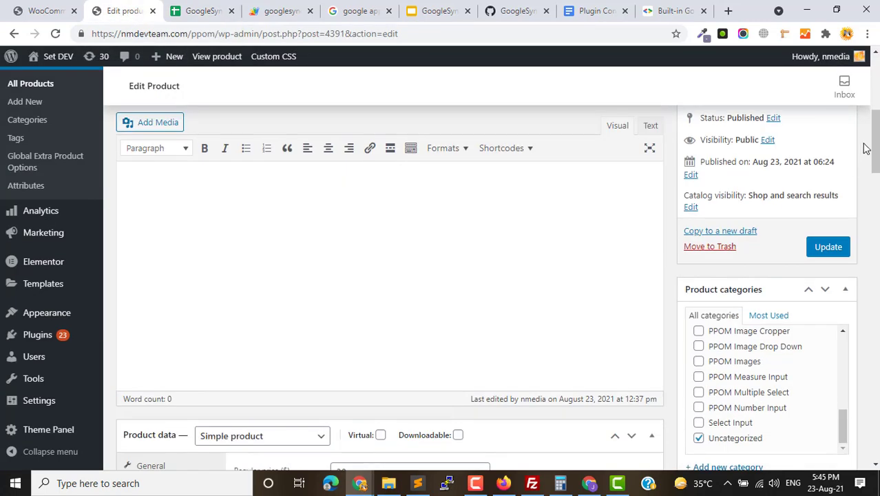
{"action": "scroll", "coordinate": [831, 230], "scroll_direction": "down", "scroll_amount": 1}
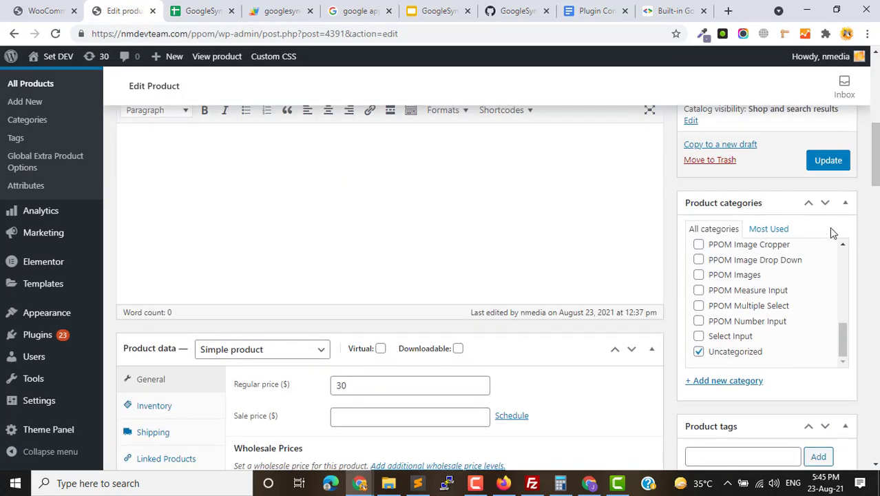
{"action": "left_click", "coordinate": [698, 336]}
{"action": "scroll", "coordinate": [523, 265], "scroll_direction": "down", "scroll_amount": 1}
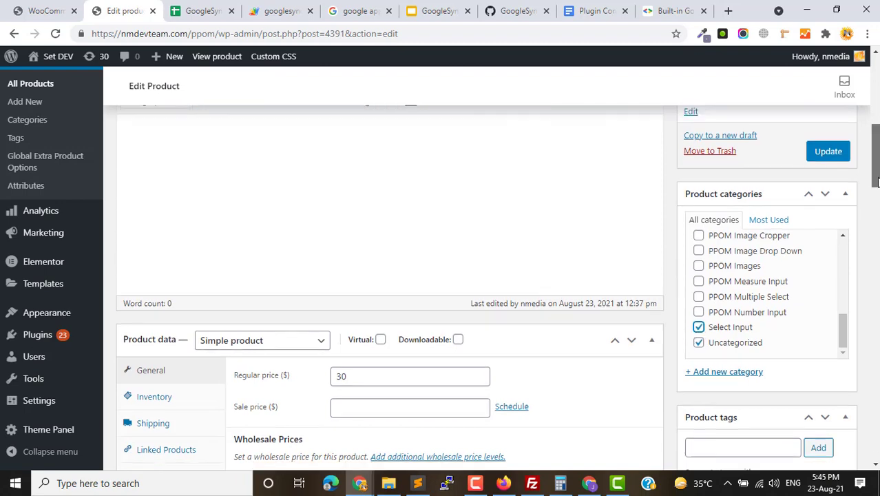
Step: Set the Auto Synce product's regular price to 20 and update the product
{"action": "double_click", "coordinate": [340, 301]}
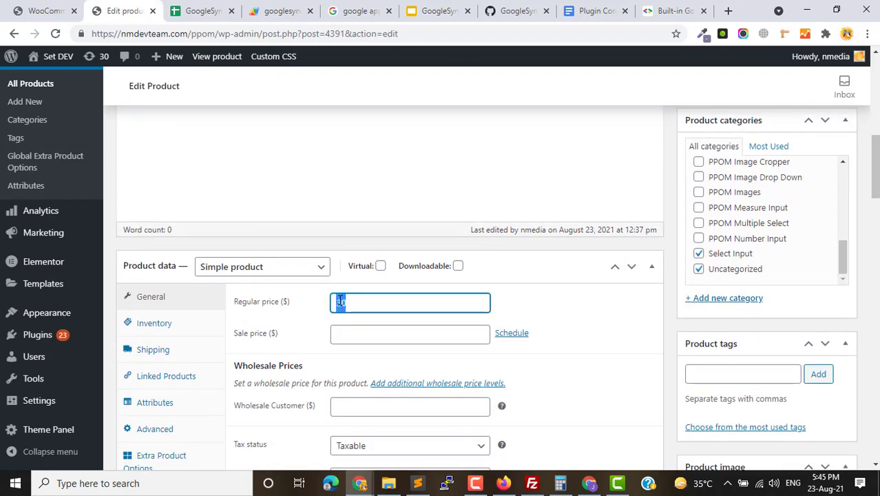
{"action": "type", "text": "20"}
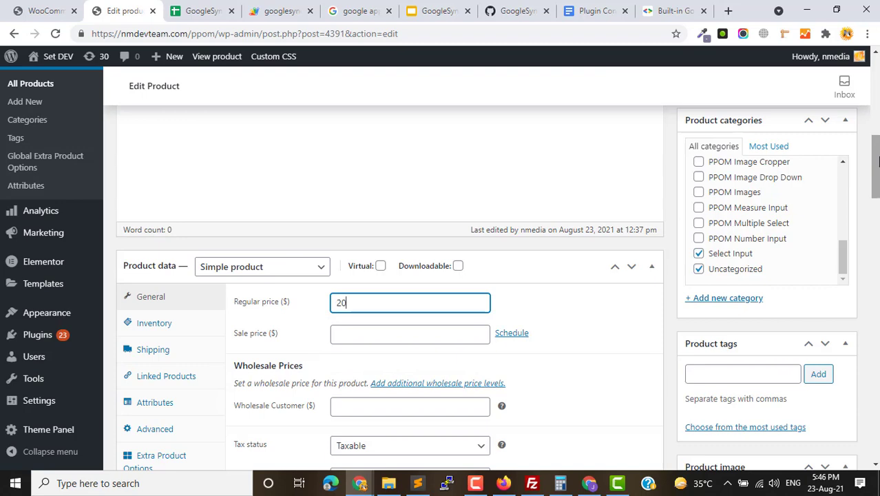
{"action": "scroll", "coordinate": [875, 168], "scroll_direction": "up", "scroll_amount": 2}
{"action": "left_click", "coordinate": [828, 212]}
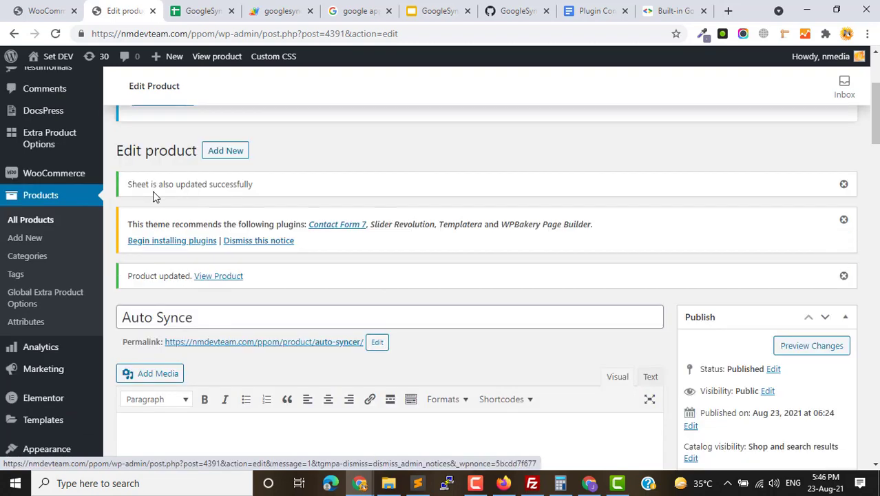
Step: Examine the sheet update notice and check the Auto Synce row in the products sheet for the synced changes
{"action": "left_click_drag", "start_coordinate": [128, 184], "coordinate": [254, 192]}
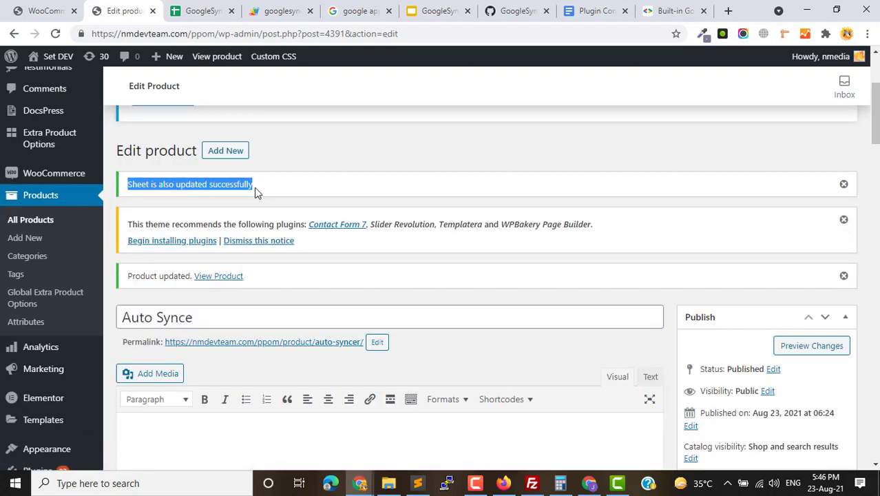
{"action": "left_click", "coordinate": [201, 11]}
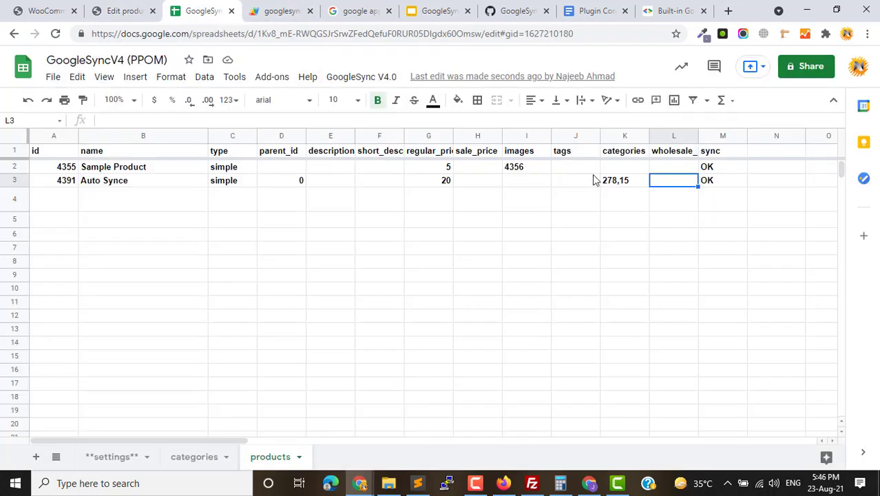
Step: Check the synced categories and regular price in the Auto Synce row against the product's edit page
{"action": "left_click", "coordinate": [632, 183]}
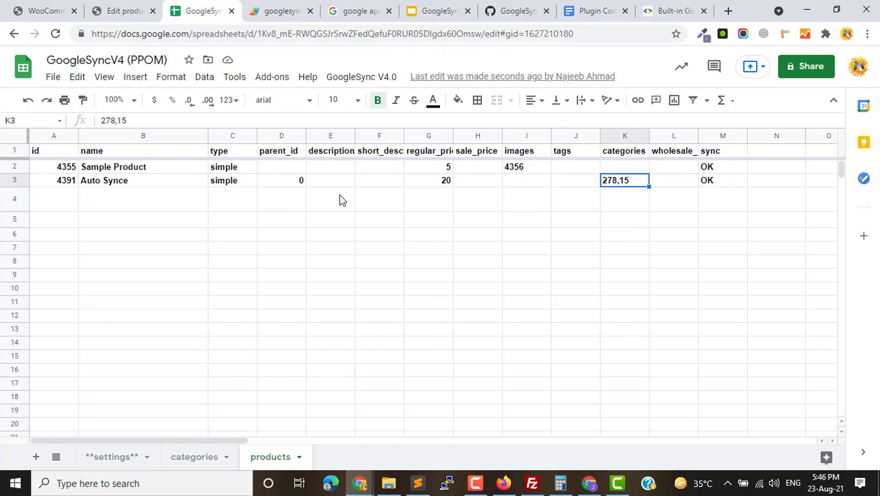
{"action": "left_click", "coordinate": [441, 184]}
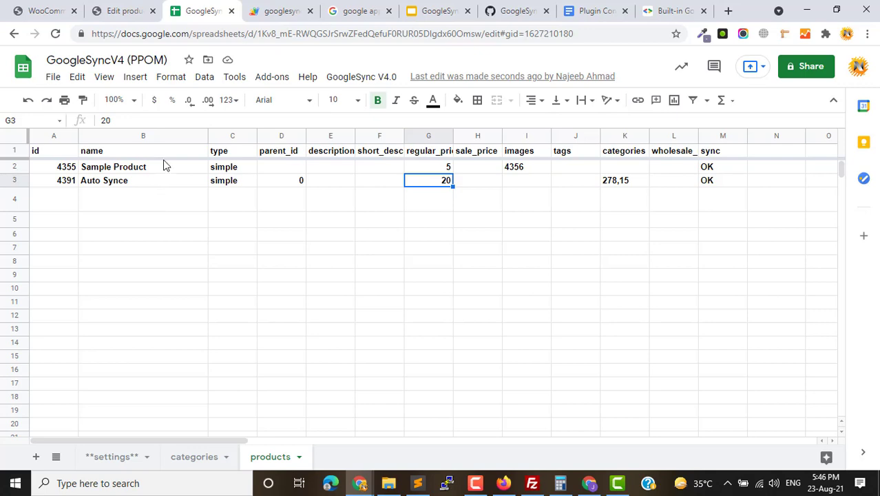
{"action": "left_click", "coordinate": [112, 12]}
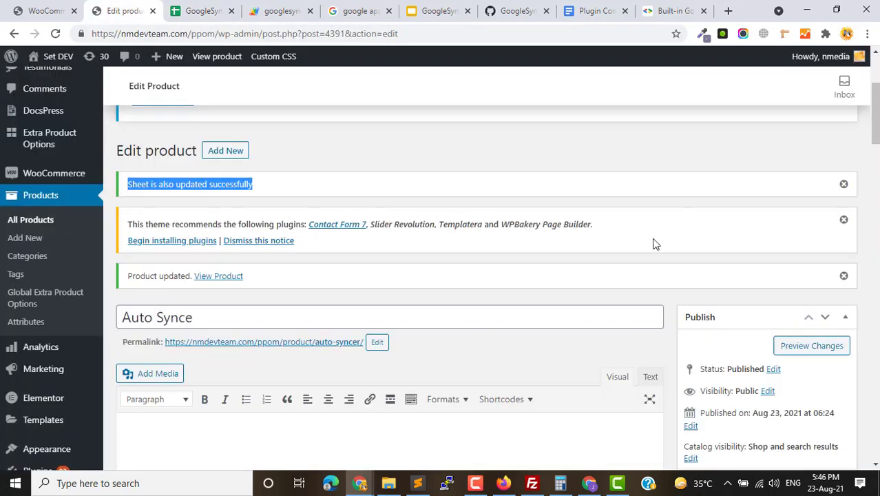
{"action": "left_click", "coordinate": [215, 12]}
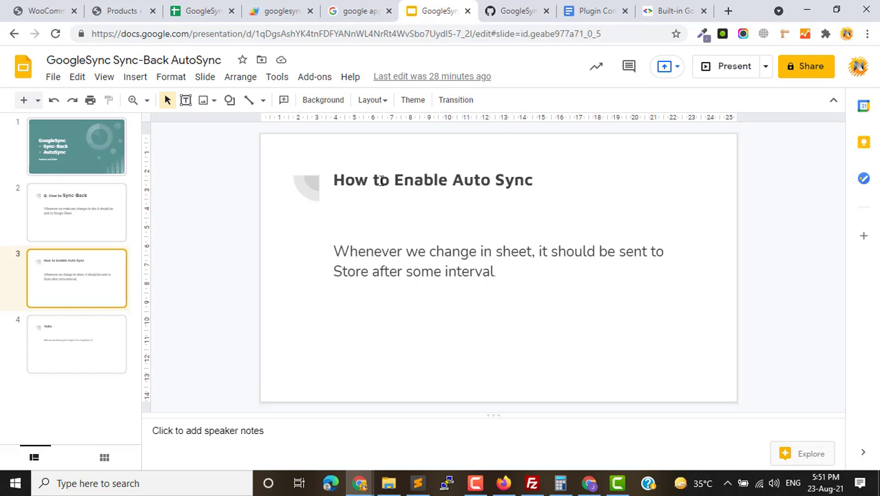
Step: Permanently delete the existing time-based WCGS_SYNC_PRODCUT_SHEET_AUTO trigger from the googlesync-V3 Apps Script project
{"action": "left_click", "coordinate": [198, 11]}
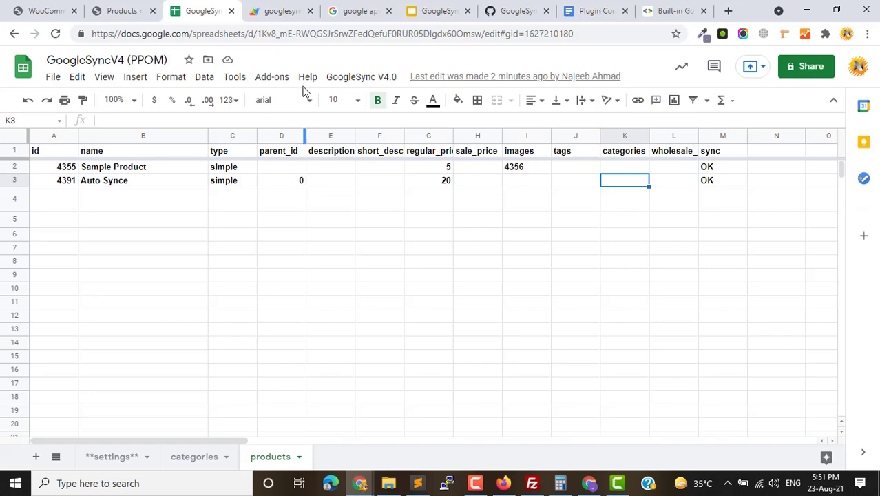
{"action": "left_click", "coordinate": [289, 13]}
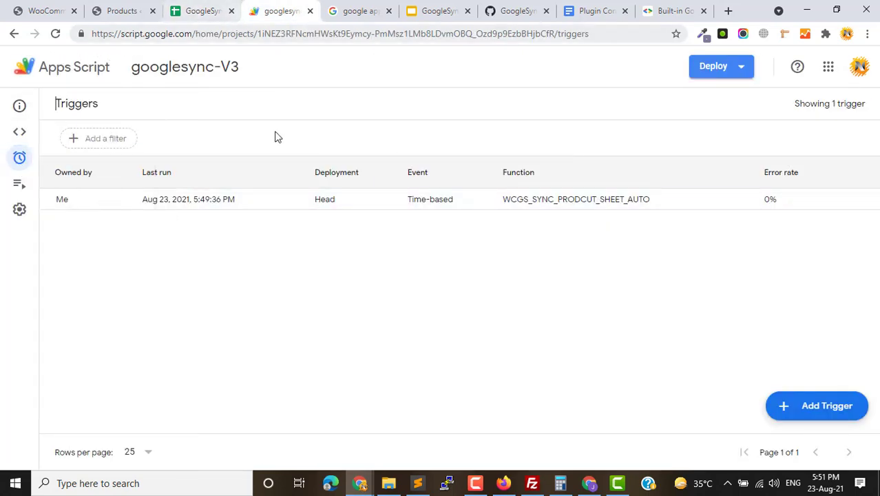
{"action": "left_click", "coordinate": [21, 131]}
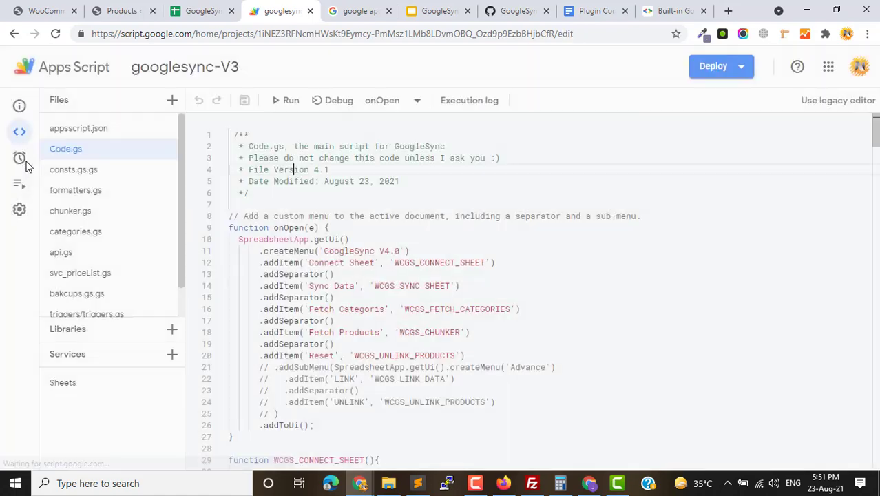
{"action": "left_click", "coordinate": [19, 157]}
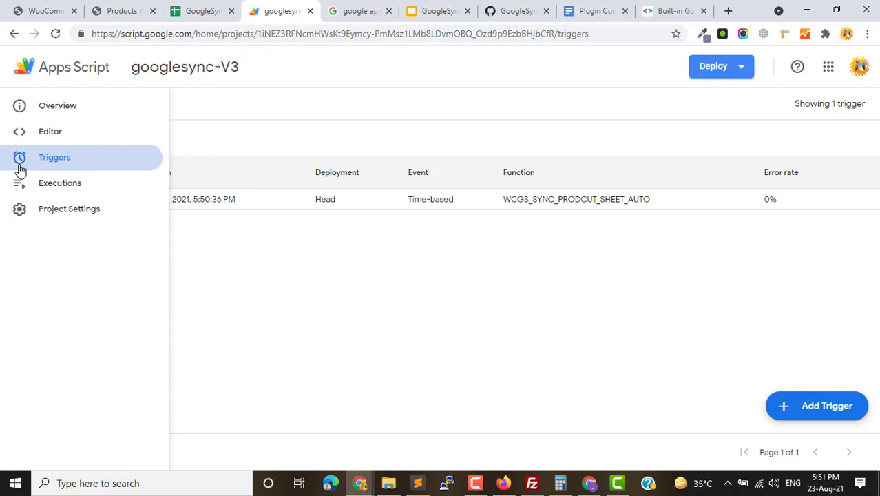
{"action": "mouse_move", "coordinate": [19, 165]}
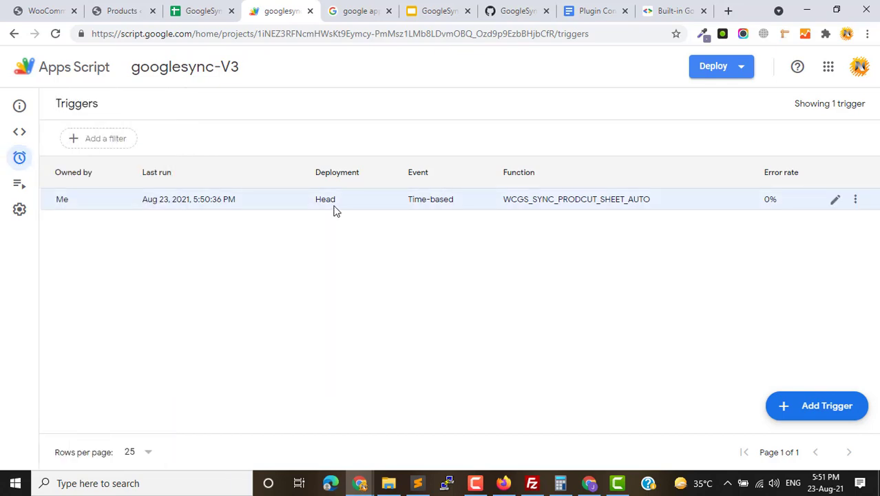
{"action": "left_click", "coordinate": [855, 201]}
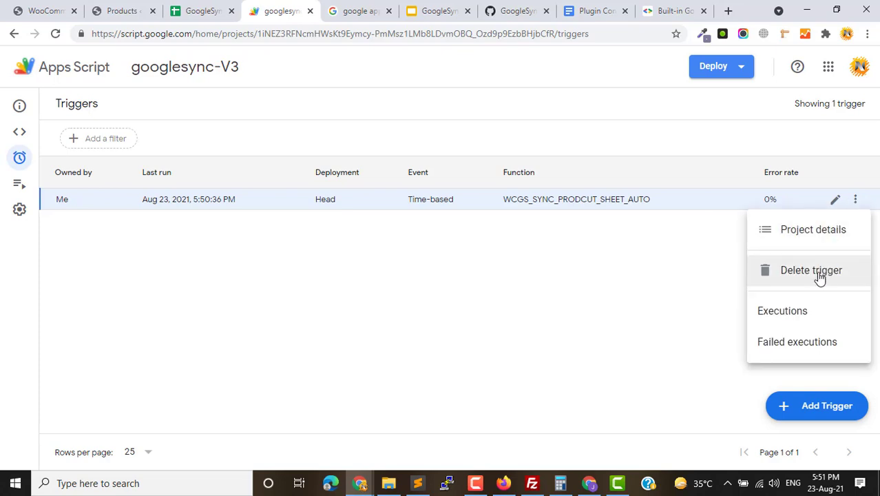
{"action": "left_click", "coordinate": [818, 276]}
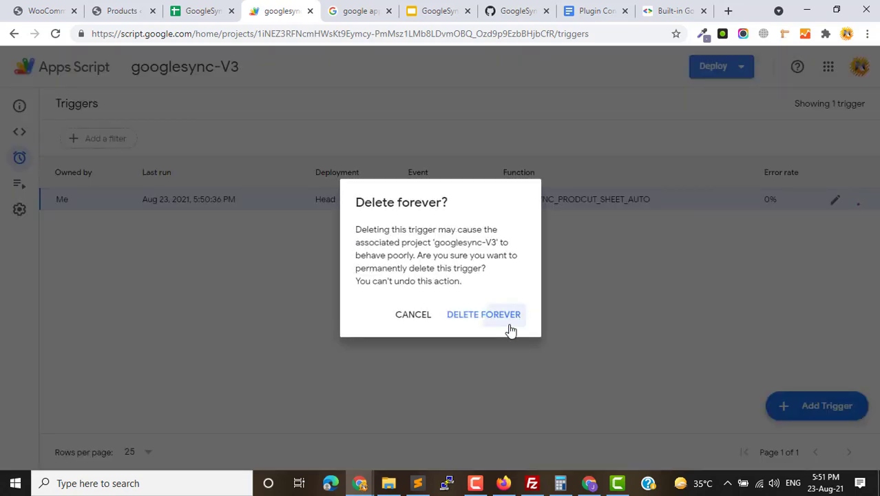
{"action": "left_click", "coordinate": [508, 318]}
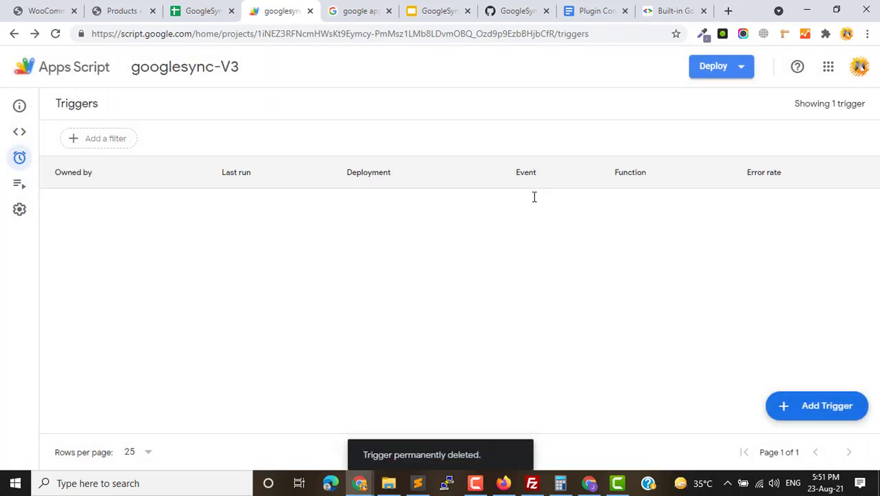
{"action": "left_click", "coordinate": [830, 411]}
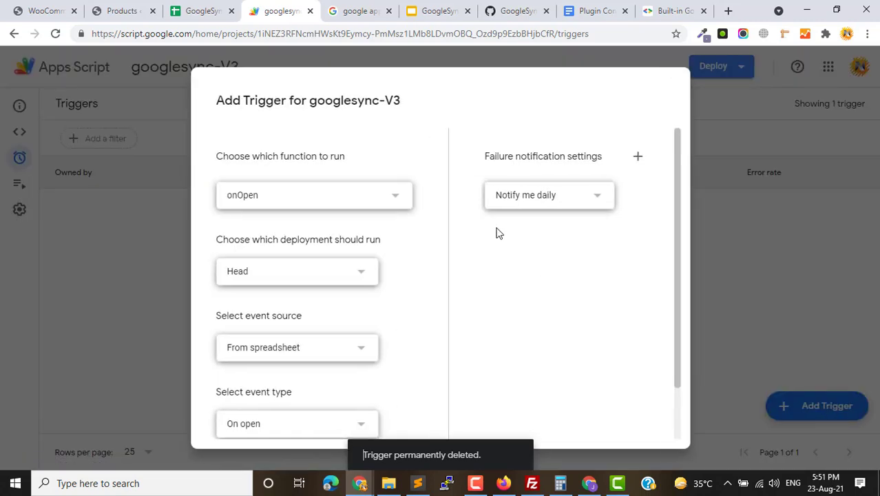
{"action": "left_click", "coordinate": [365, 208]}
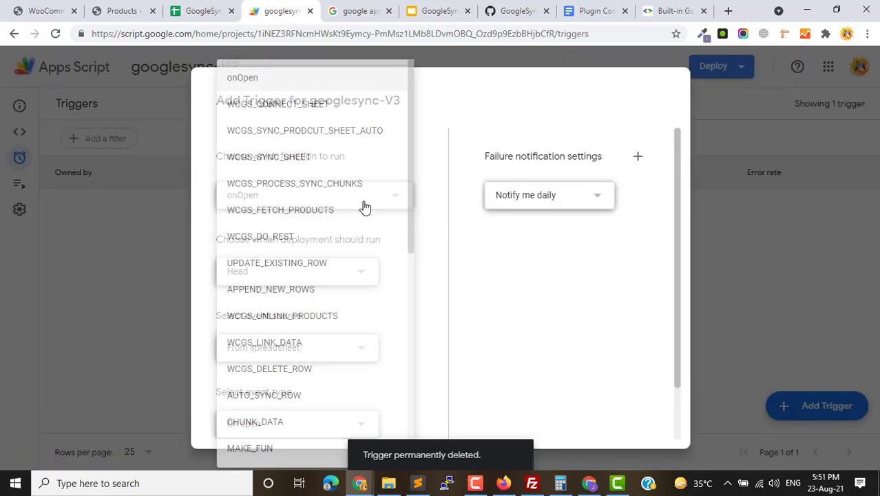
{"action": "left_click", "coordinate": [444, 179]}
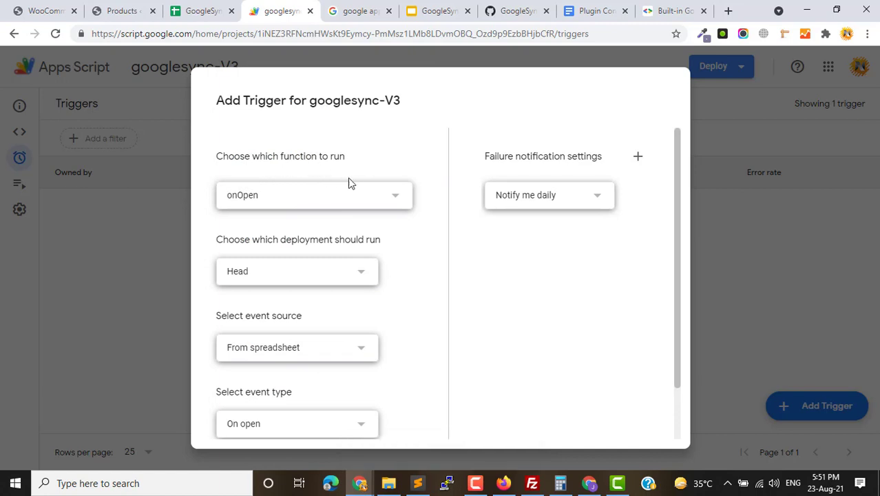
{"action": "left_click", "coordinate": [363, 195]}
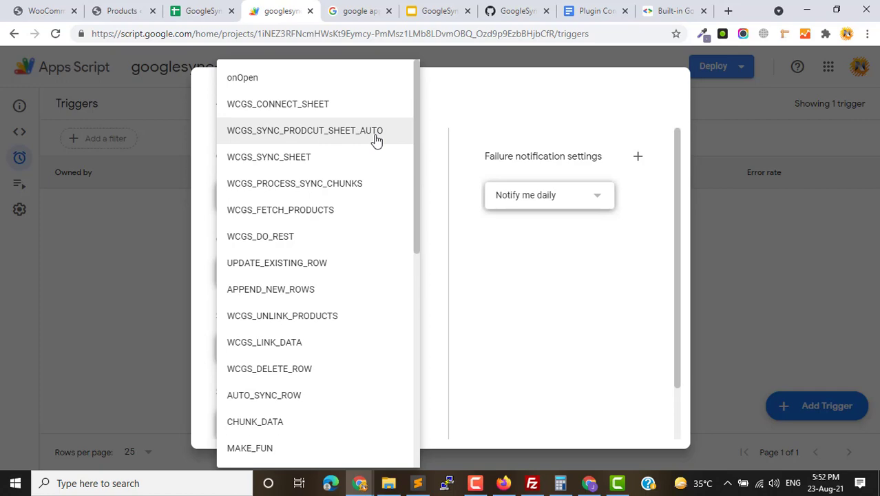
Step: Examine the version 4.1 Code.gs script published in the GitHub gist
{"action": "left_click", "coordinate": [506, 12]}
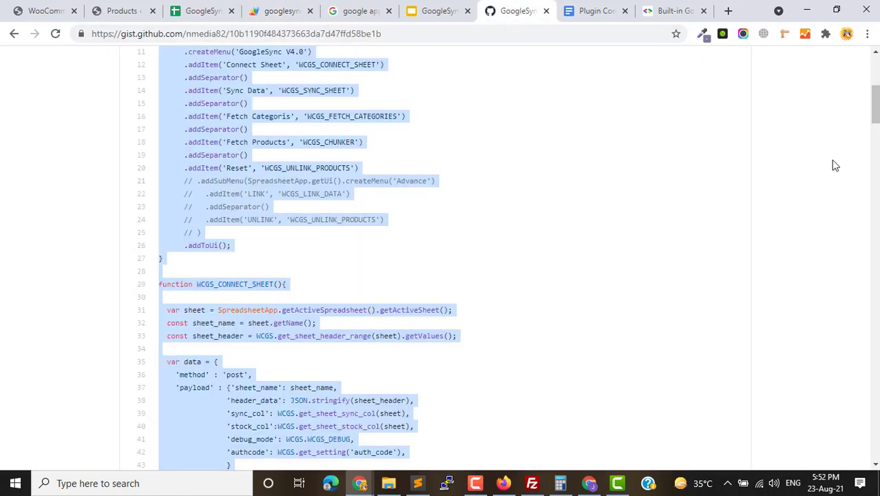
{"action": "left_click", "coordinate": [787, 203]}
{"action": "scroll", "coordinate": [876, 93], "scroll_direction": "up", "scroll_amount": 5}
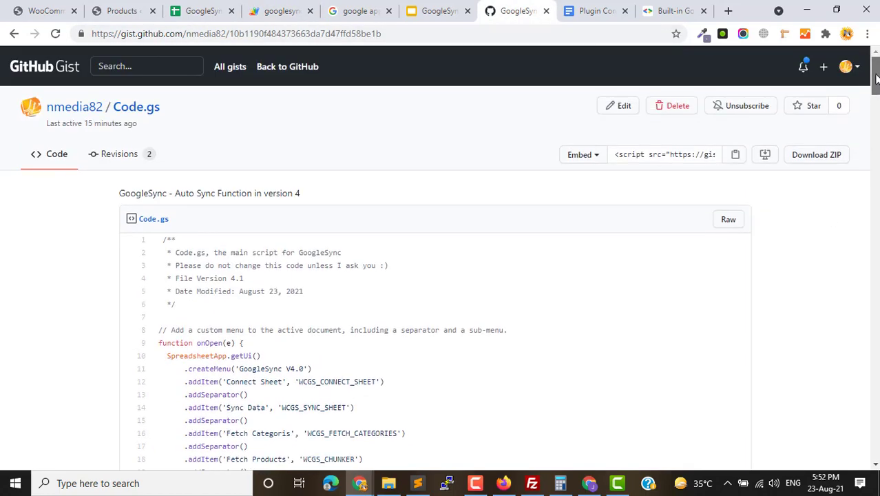
{"action": "scroll", "coordinate": [495, 186], "scroll_direction": "down", "scroll_amount": 1}
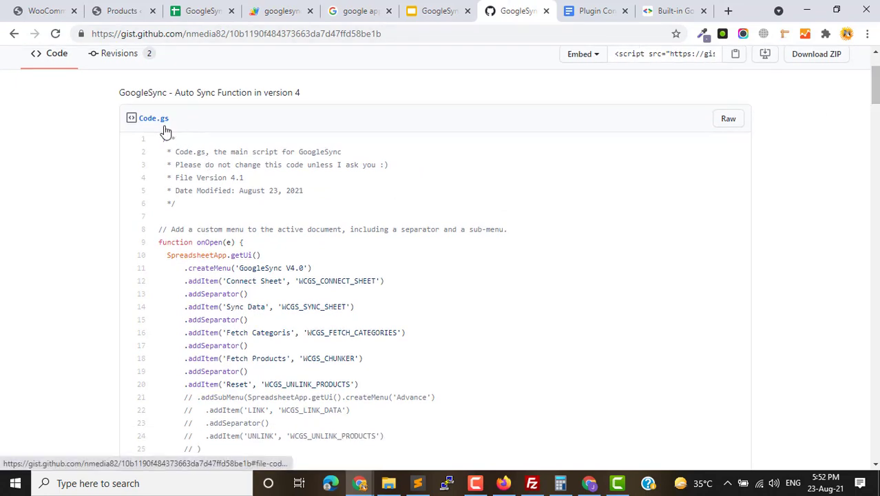
{"action": "left_click_drag", "start_coordinate": [166, 138], "coordinate": [276, 401]}
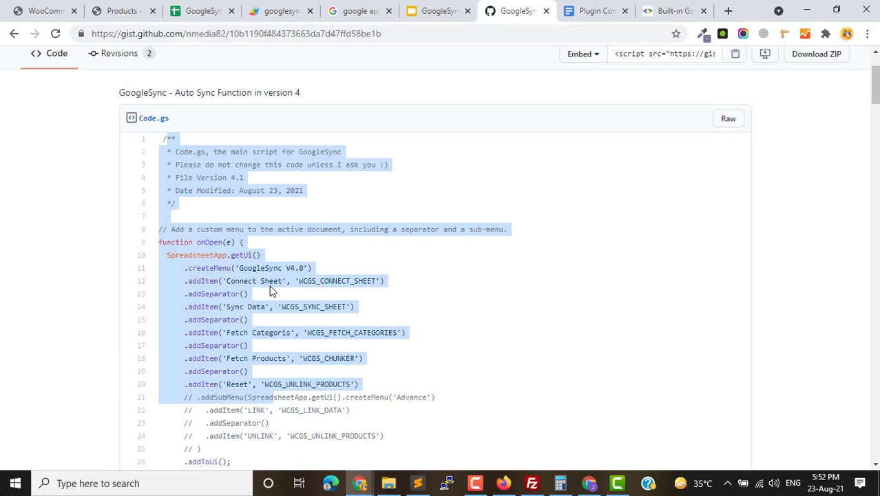
{"action": "left_click", "coordinate": [270, 284]}
Step: Discard the unsaved new trigger and examine the Code.gs file in the googlesync-V3 script editor
{"action": "left_click", "coordinate": [252, 11]}
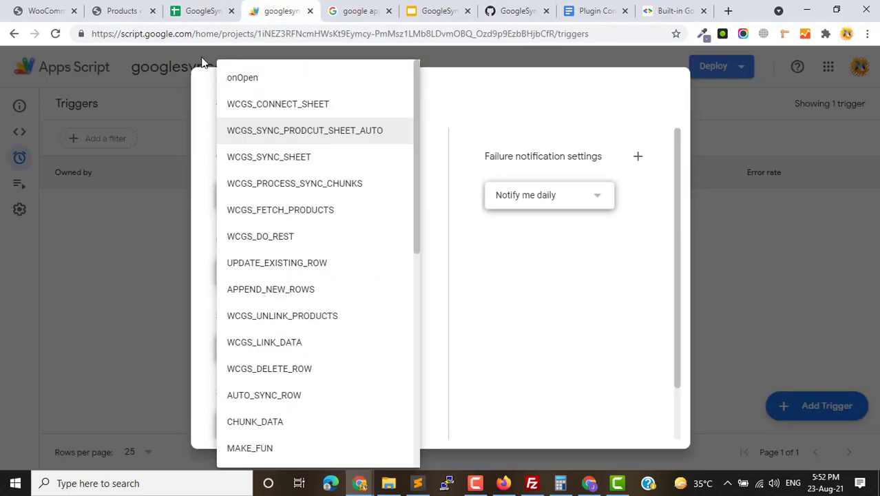
{"action": "scroll", "coordinate": [561, 344], "scroll_direction": "down", "scroll_amount": 1}
{"action": "left_click", "coordinate": [564, 417]}
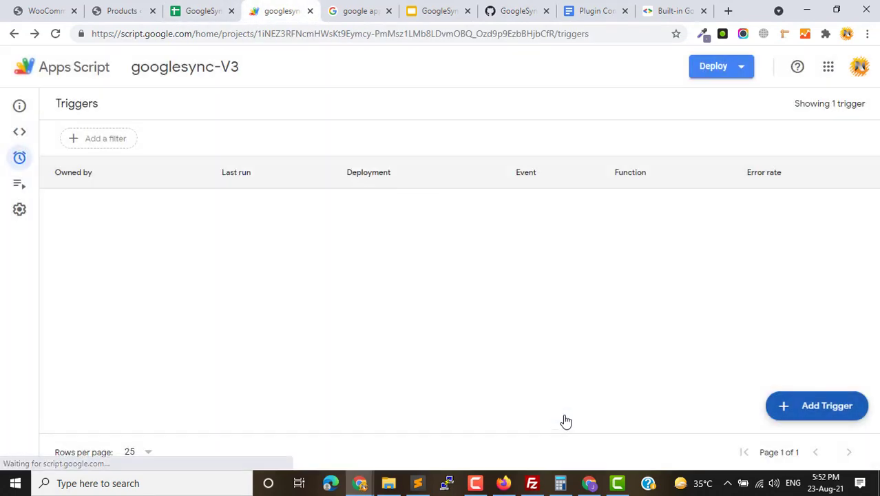
{"action": "left_click", "coordinate": [28, 137]}
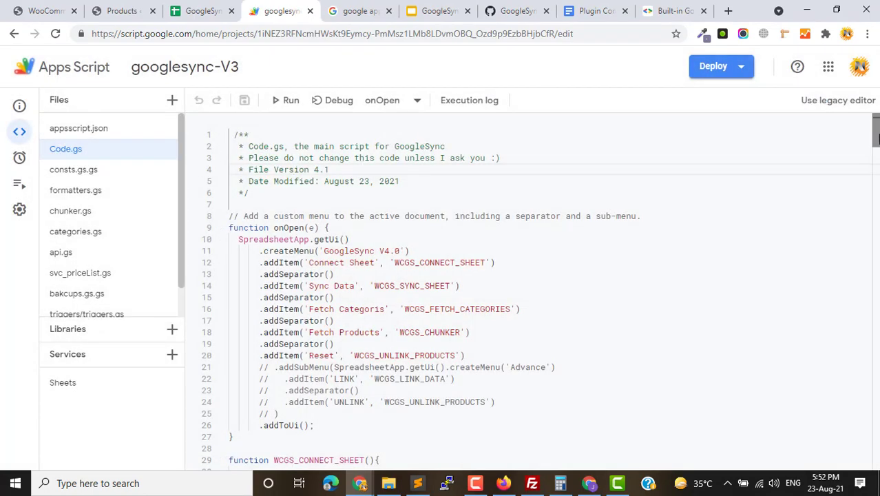
{"action": "mouse_move", "coordinate": [875, 136]}
{"action": "left_mouse_down"}
{"action": "mouse_move", "coordinate": [874, 416]}
{"action": "mouse_move", "coordinate": [874, 149]}
{"action": "left_mouse_up"}
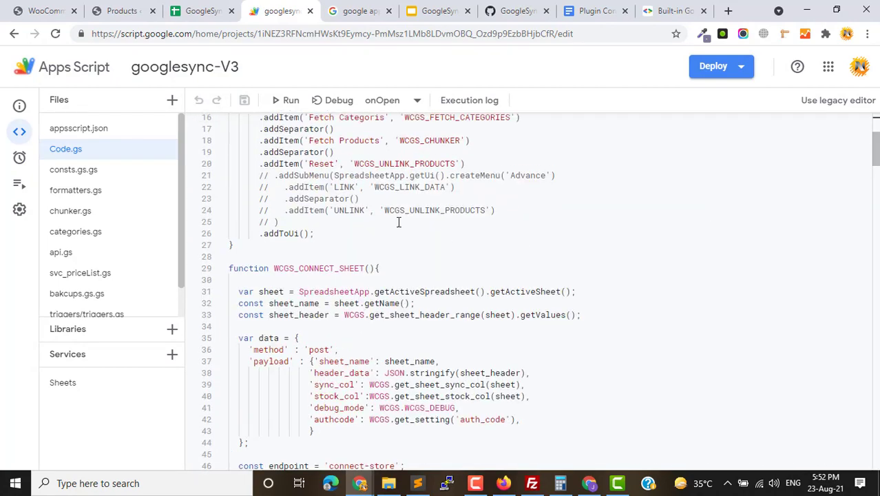
{"action": "scroll", "coordinate": [528, 301], "scroll_direction": "up", "scroll_amount": 1}
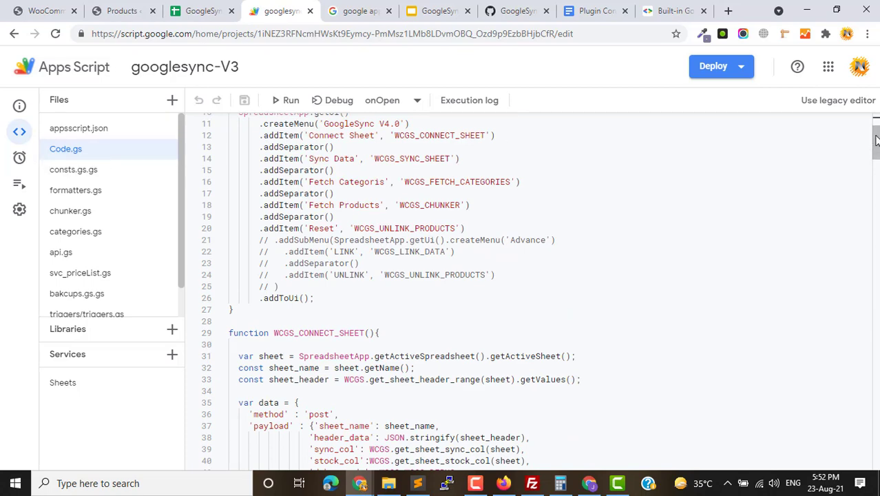
{"action": "scroll", "coordinate": [875, 140], "scroll_direction": "up", "scroll_amount": 2}
Step: Start a new trigger that runs the WCGS_SYNC_PRODCUT_SHEET_AUTO function with a time-driven event source
{"action": "left_click", "coordinate": [28, 164]}
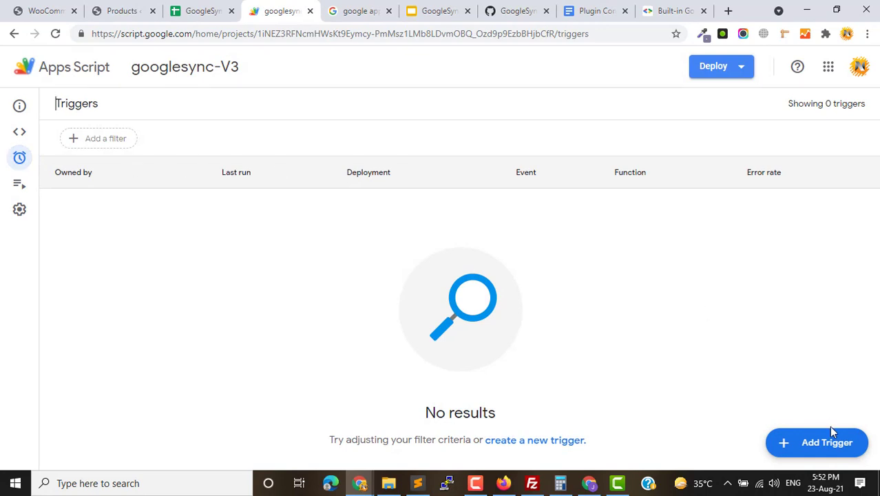
{"action": "left_click", "coordinate": [829, 440]}
{"action": "left_click", "coordinate": [355, 200]}
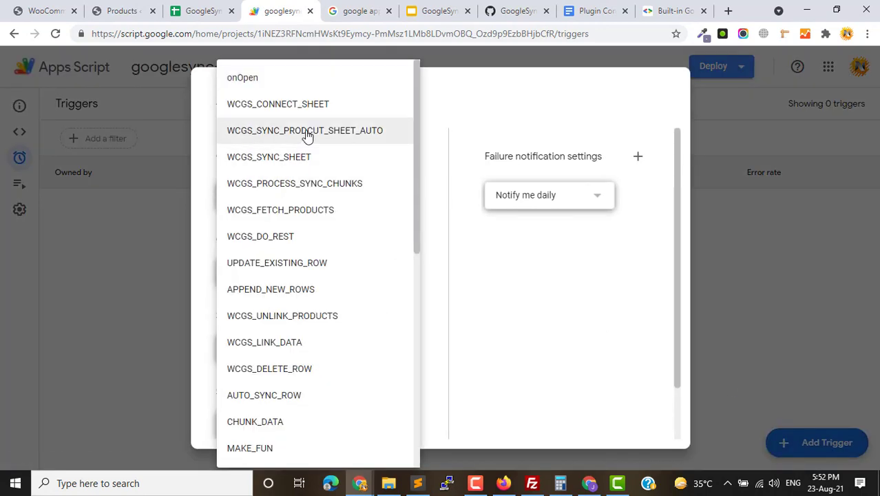
{"action": "left_click", "coordinate": [308, 134]}
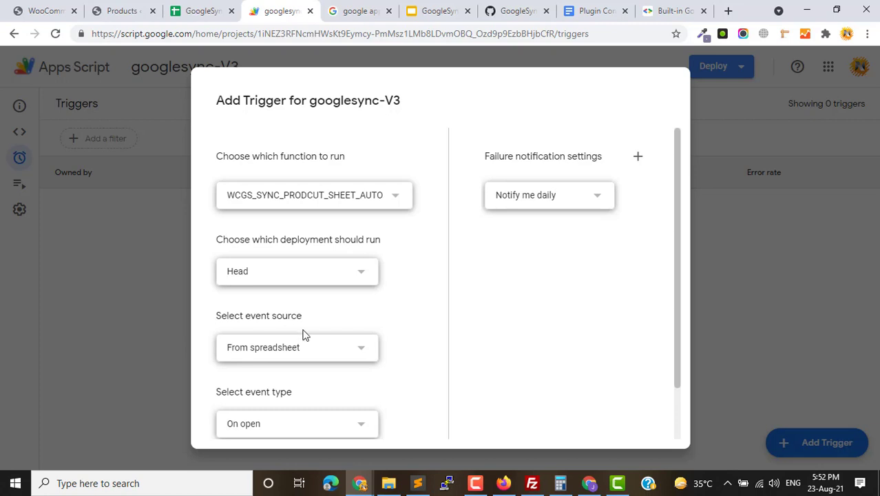
{"action": "left_click", "coordinate": [358, 348]}
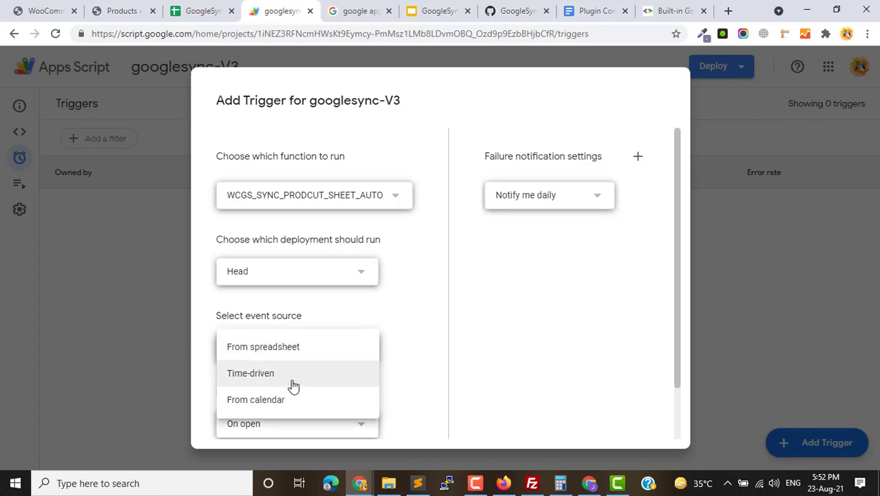
{"action": "left_click", "coordinate": [277, 384]}
Step: Set the new trigger to a minutes timer running every minute and save it
{"action": "scroll", "coordinate": [264, 327], "scroll_direction": "down", "scroll_amount": 2}
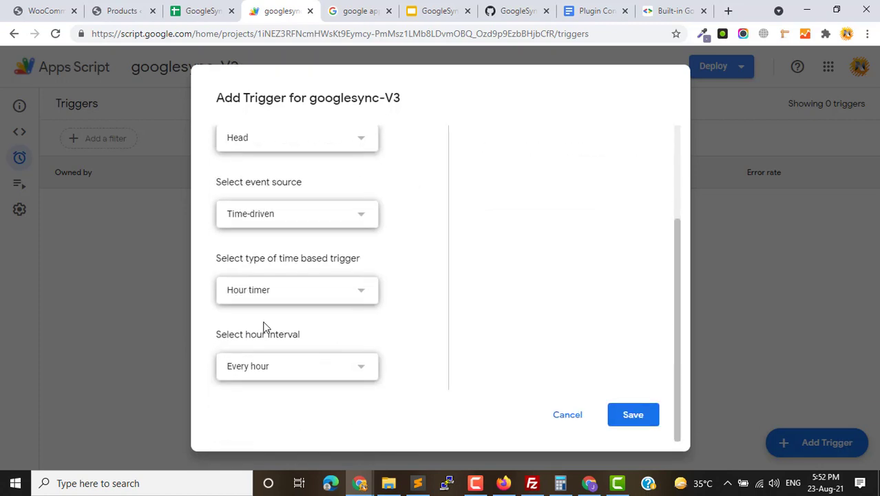
{"action": "left_click", "coordinate": [361, 294]}
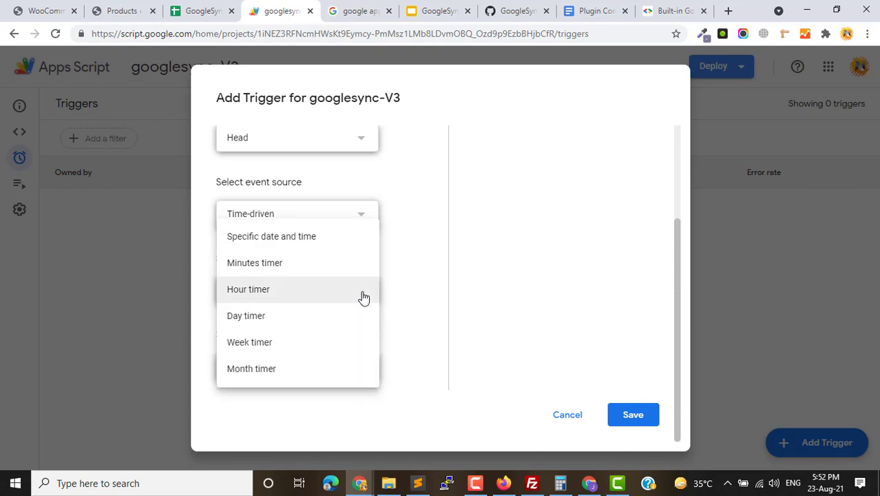
{"action": "left_click", "coordinate": [269, 267]}
{"action": "left_click", "coordinate": [358, 373]}
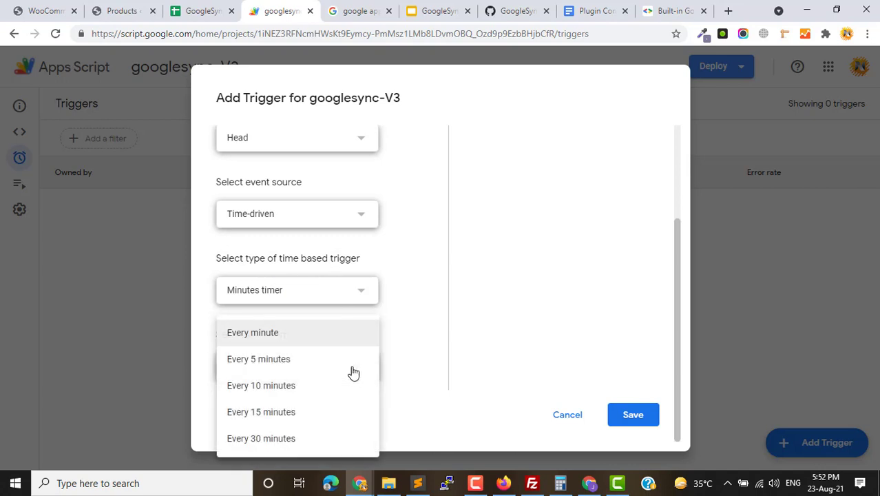
{"action": "left_click", "coordinate": [272, 337]}
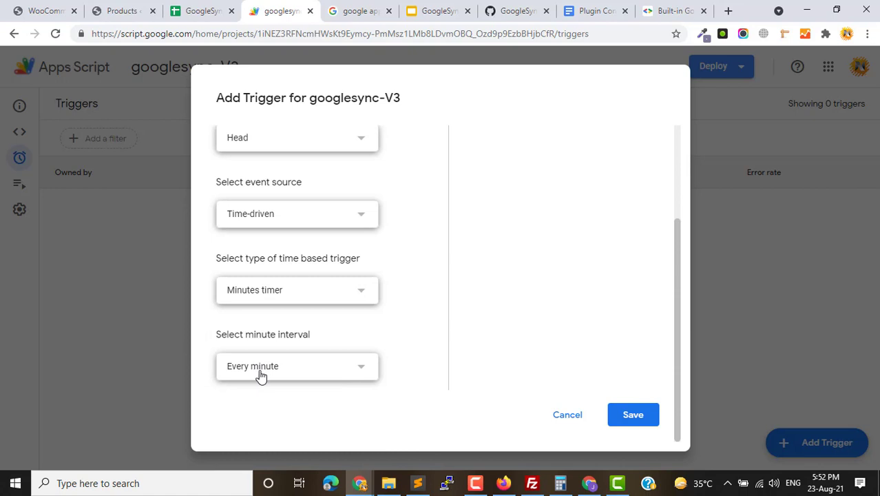
{"action": "left_click", "coordinate": [628, 415]}
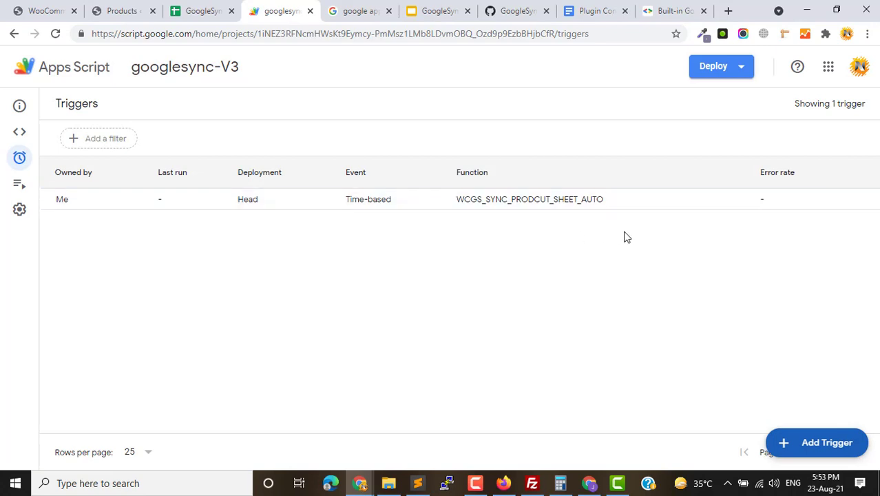
Step: In the products sheet, clear the sync status of the Auto Synce row and set its regular price to 15
{"action": "left_click", "coordinate": [184, 11]}
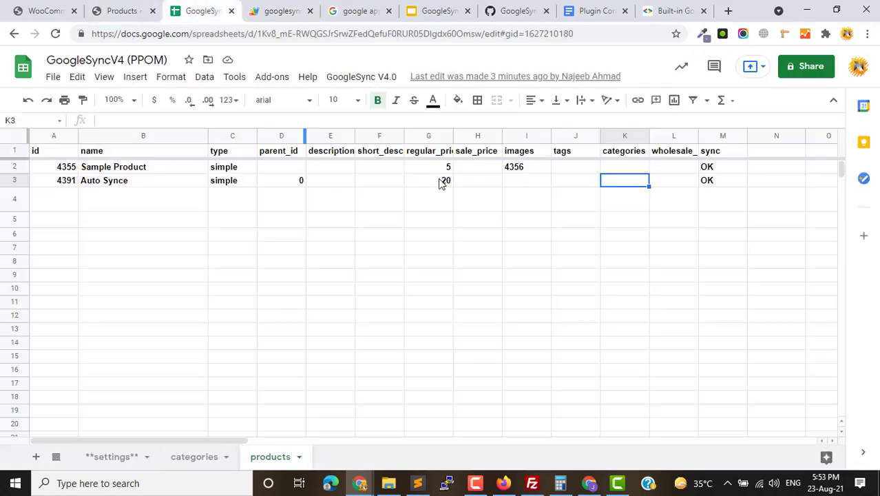
{"action": "left_click", "coordinate": [714, 180]}
{"action": "key", "text": "Delete"}
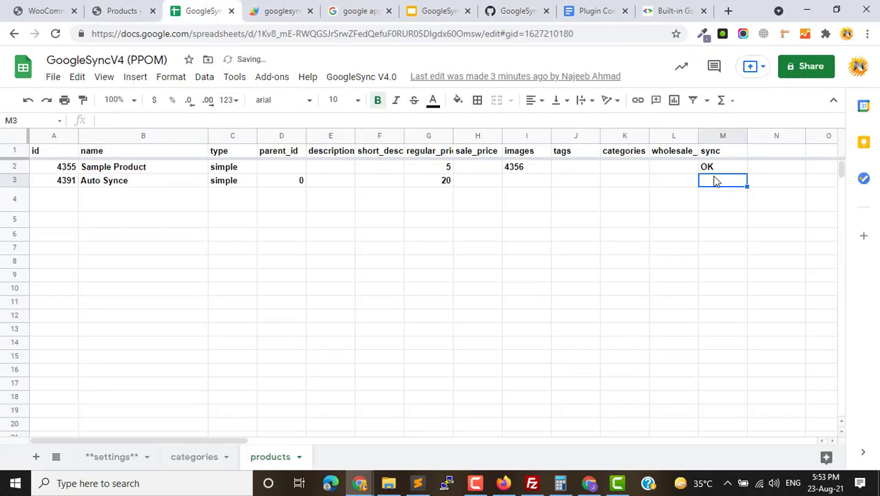
{"action": "left_click", "coordinate": [448, 182]}
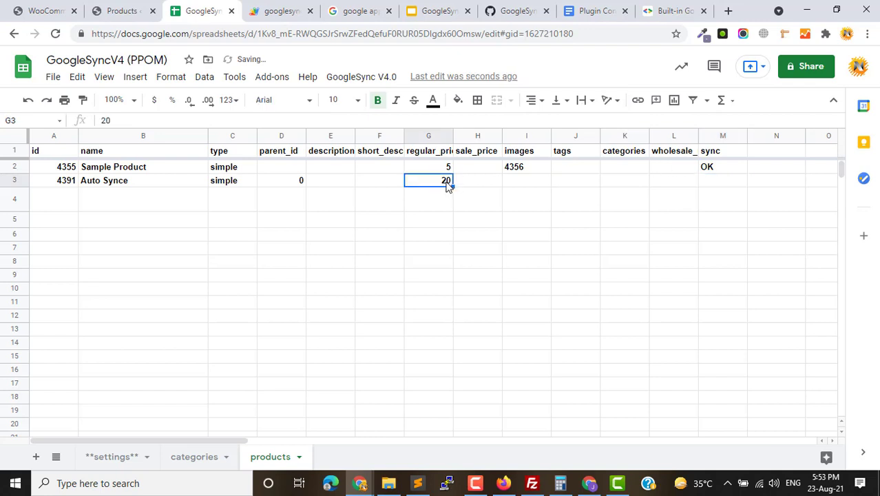
{"action": "type", "text": "15"}
{"action": "key", "text": "Tab"}
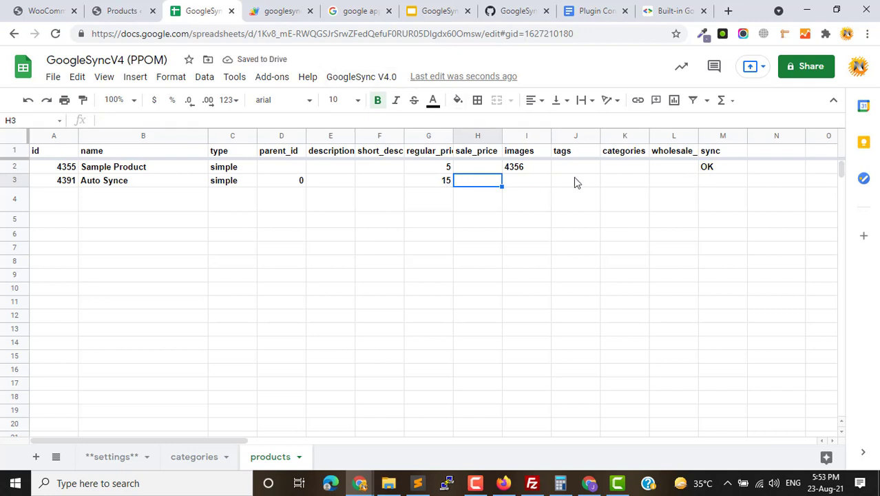
Step: Check the time-based trigger's last run in Apps Script and the Auto Synce row's sync status in the sheet
{"action": "left_click", "coordinate": [276, 11]}
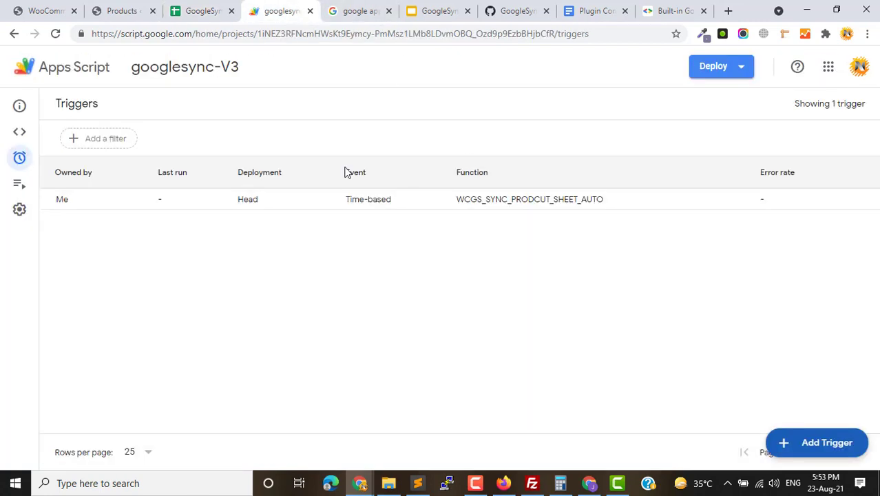
{"action": "left_click", "coordinate": [205, 11]}
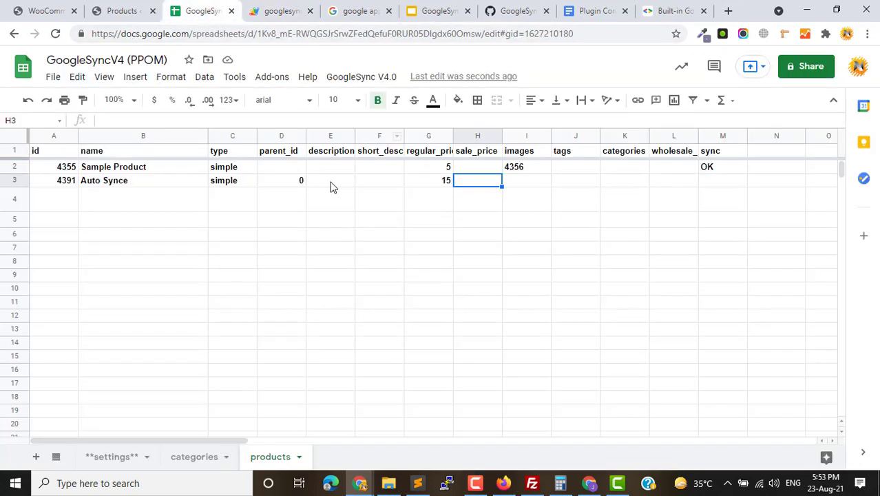
{"action": "left_click", "coordinate": [140, 12]}
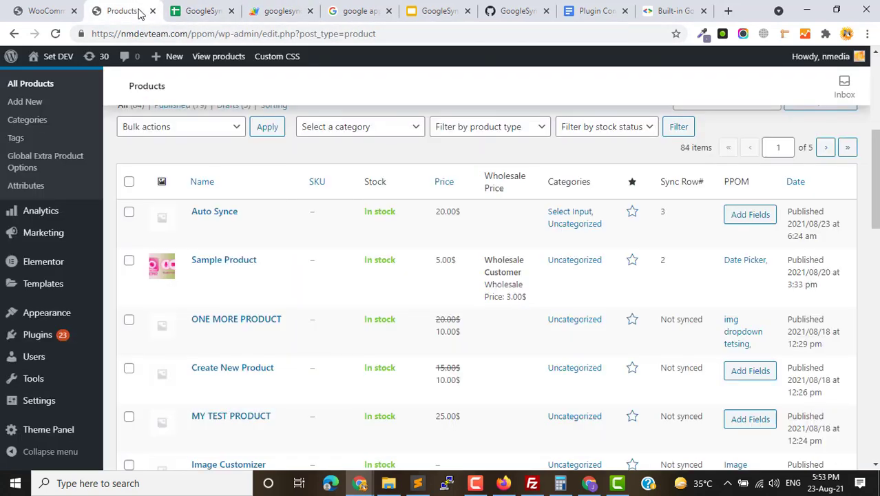
{"action": "left_click", "coordinate": [277, 11]}
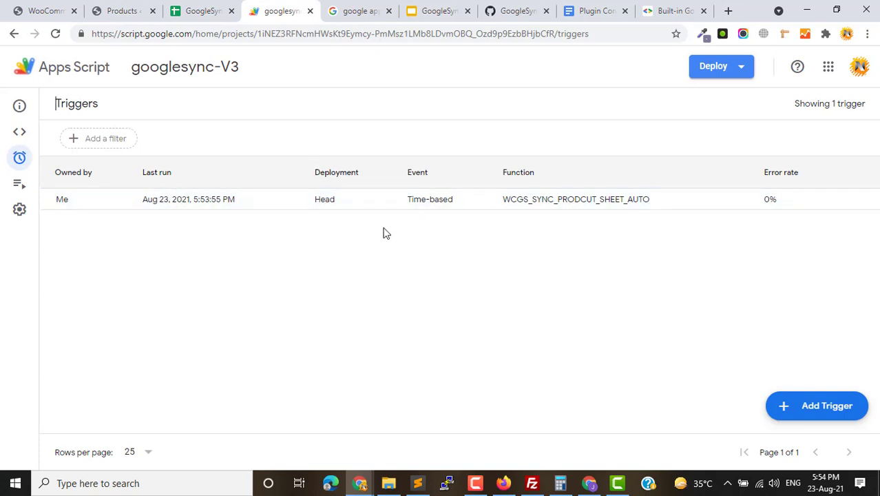
{"action": "left_click", "coordinate": [206, 14]}
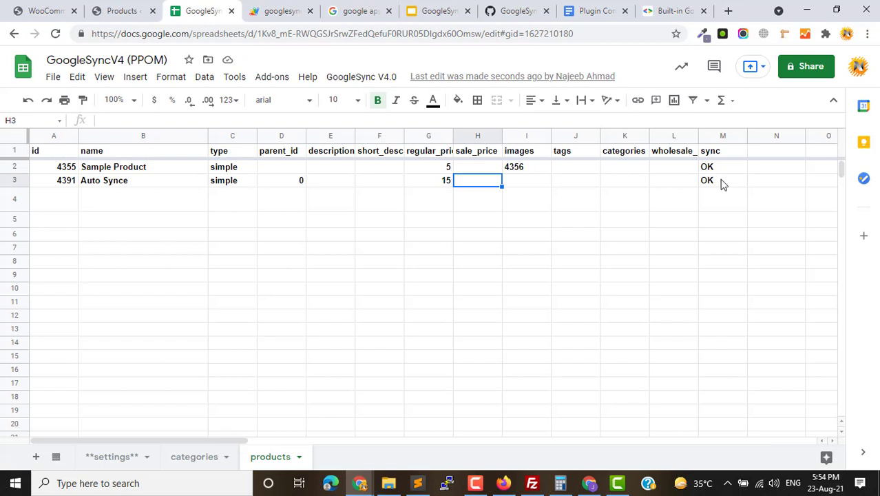
{"action": "left_click", "coordinate": [709, 182]}
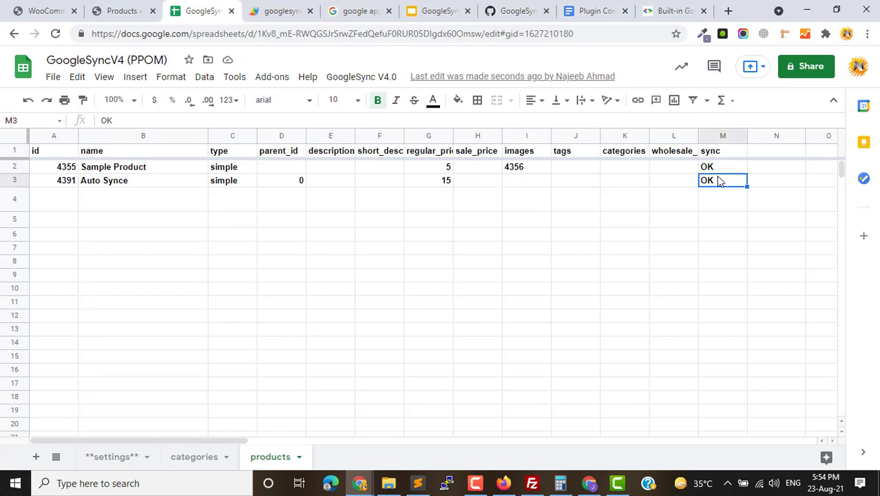
Step: Reload the WooCommerce products list and check the price of the Auto Synce product
{"action": "left_click", "coordinate": [124, 11]}
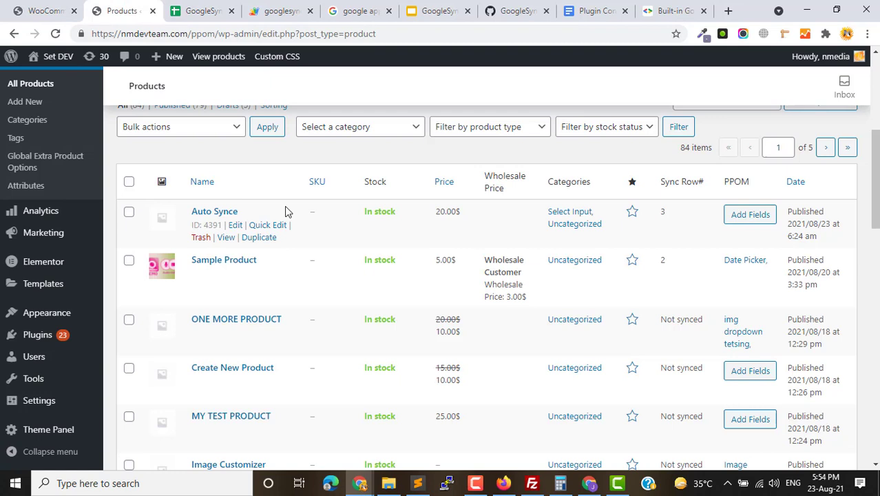
{"action": "double_click", "coordinate": [447, 211]}
{"action": "left_click", "coordinate": [467, 232]}
{"action": "left_click", "coordinate": [55, 36]}
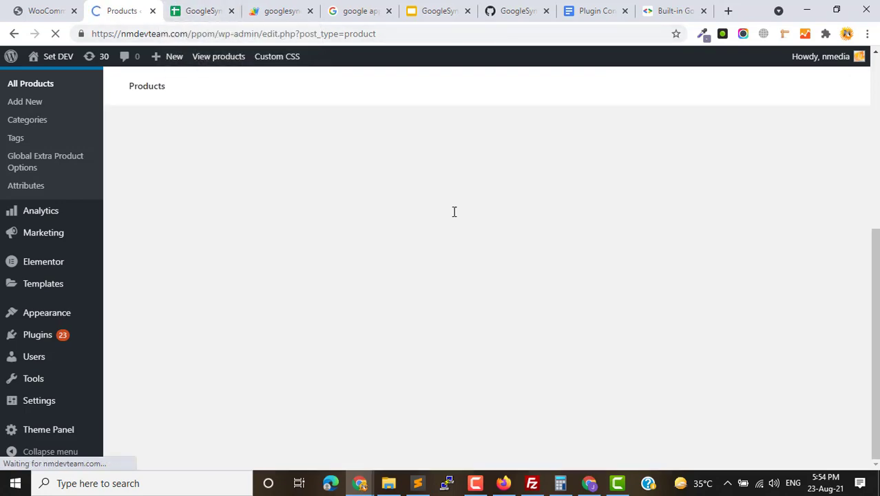
{"action": "scroll", "coordinate": [454, 213], "scroll_direction": "down", "scroll_amount": 4}
{"action": "left_click_drag", "start_coordinate": [876, 199], "coordinate": [876, 205]}
{"action": "scroll", "coordinate": [875, 204], "scroll_direction": "up", "scroll_amount": 5}
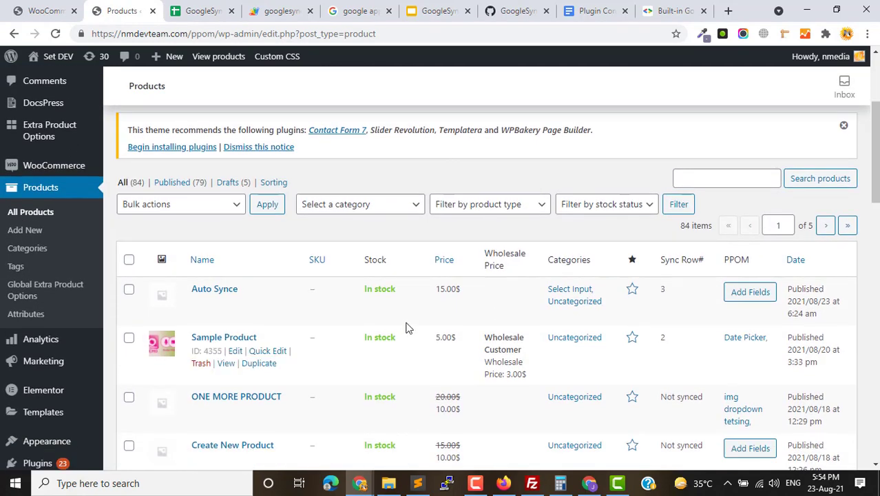
{"action": "left_click_drag", "start_coordinate": [434, 288], "coordinate": [463, 289]}
{"action": "left_click", "coordinate": [440, 290]}
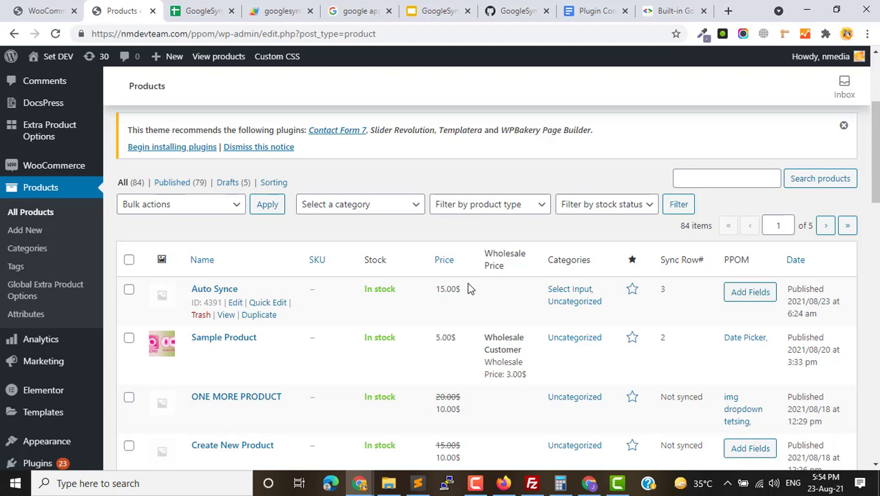
Step: Compare the Auto Synce row in the sheet with the store's product list, and return to the GoogleSync Sync-Back AutoSync presentation
{"action": "left_click", "coordinate": [199, 10]}
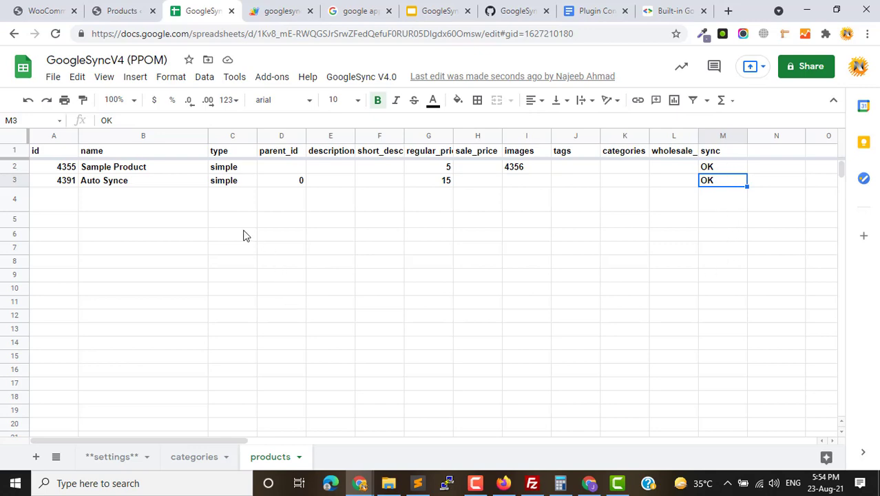
{"action": "left_click", "coordinate": [117, 11]}
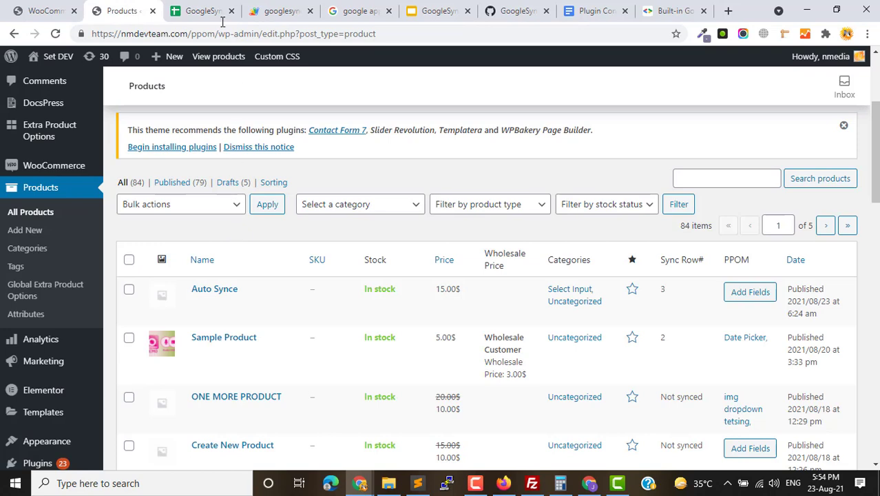
{"action": "left_click", "coordinate": [437, 11]}
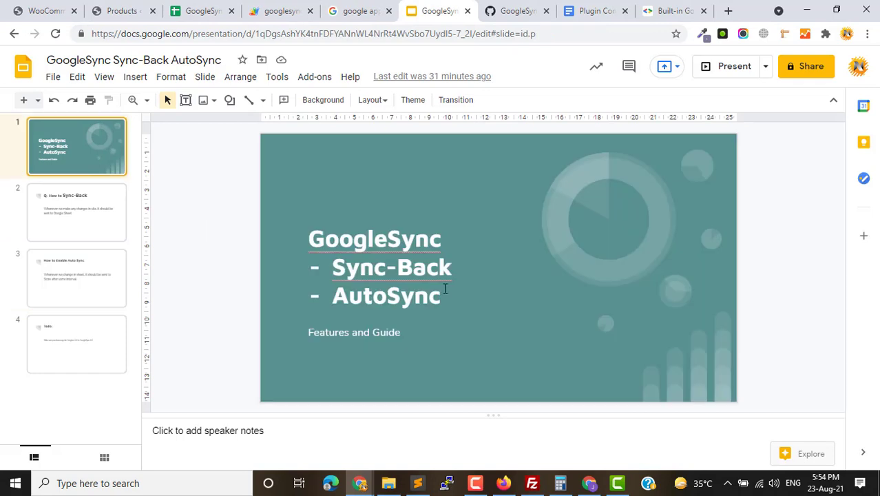